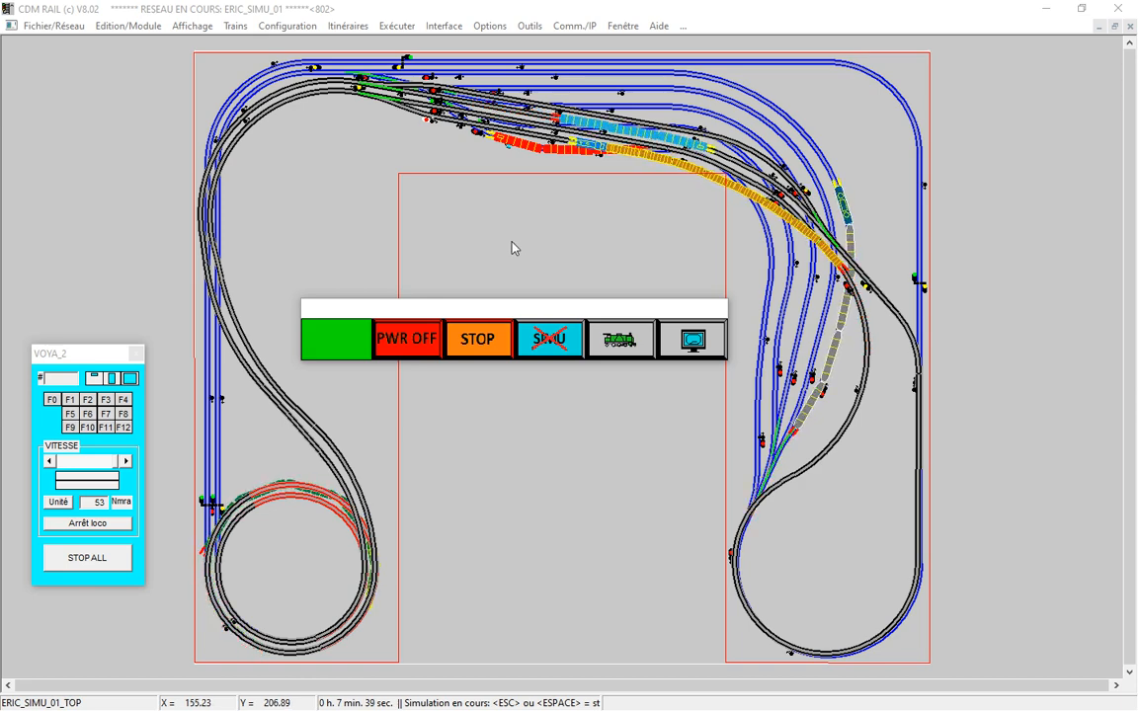
Stop the running simulation and delete all of the network's Simu/Run contexts
left_click(544, 341)
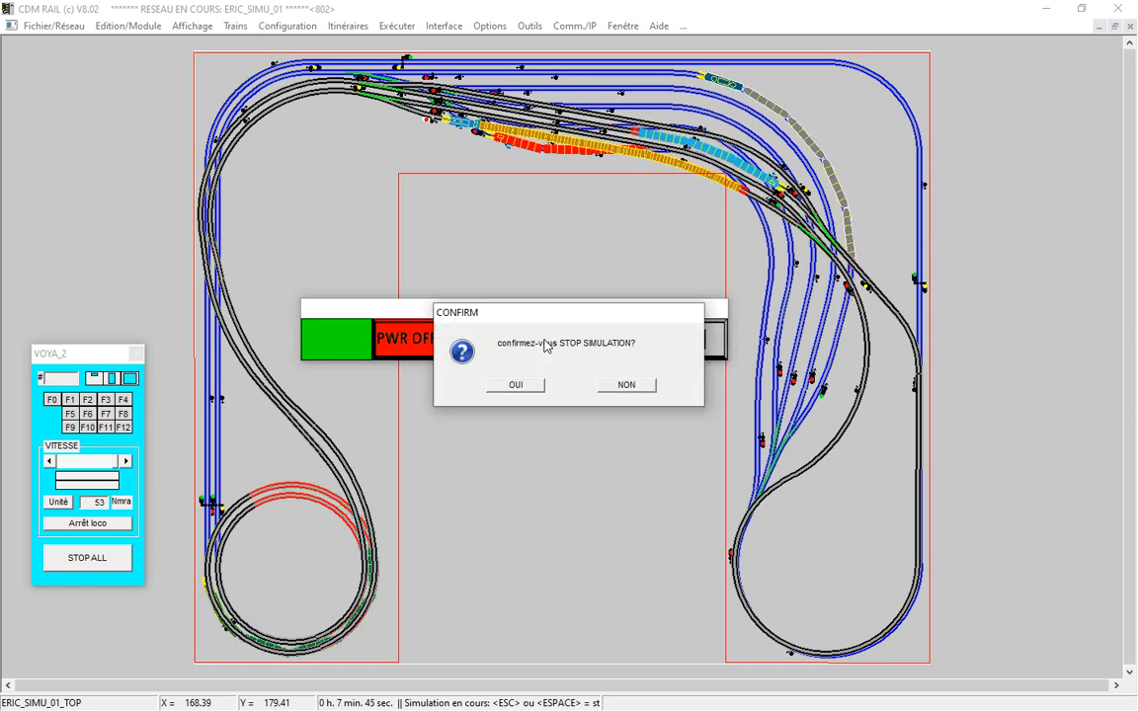
left_click(516, 385)
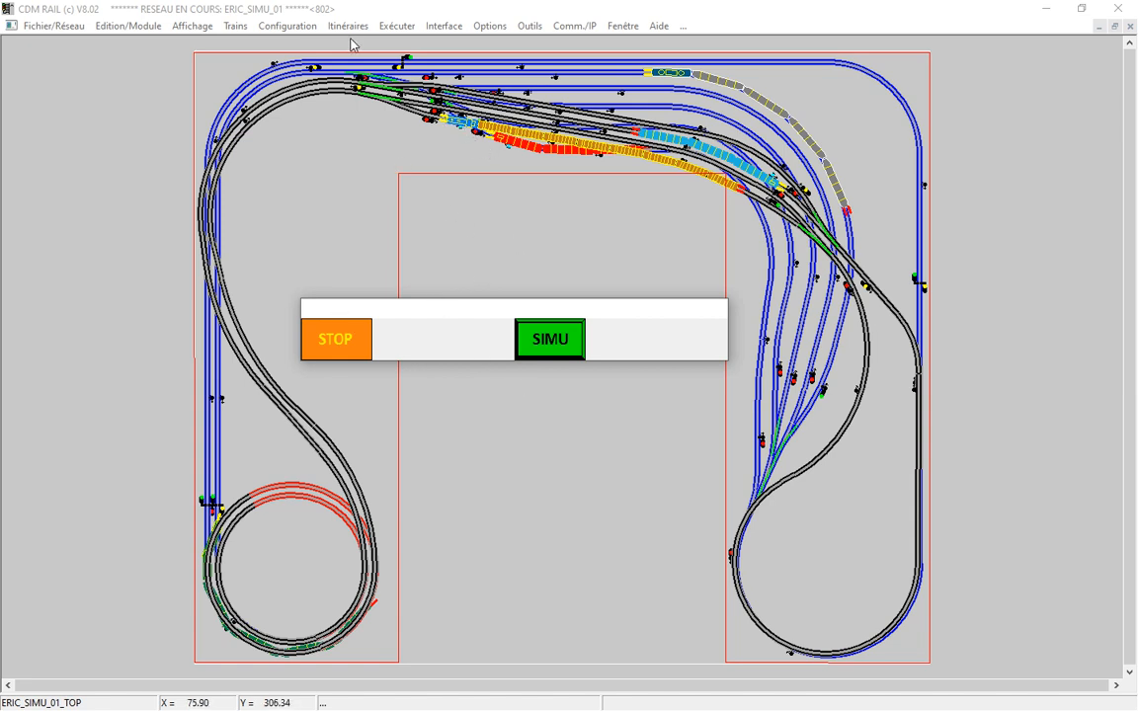
left_click(396, 27)
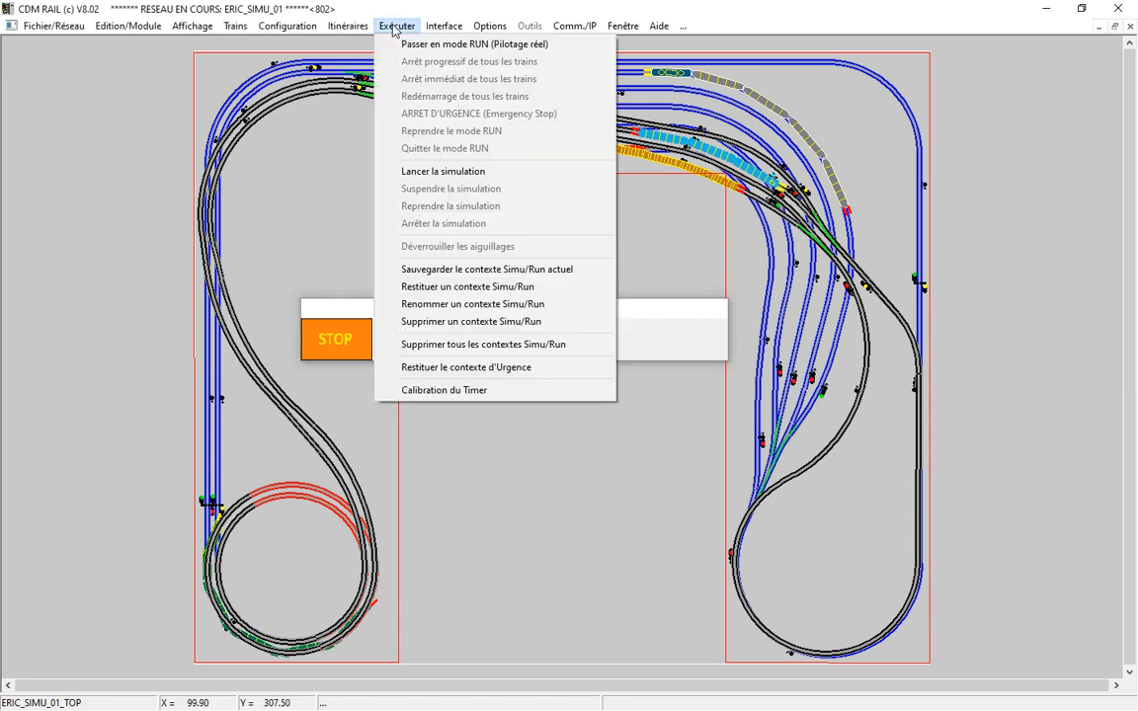
left_click(469, 346)
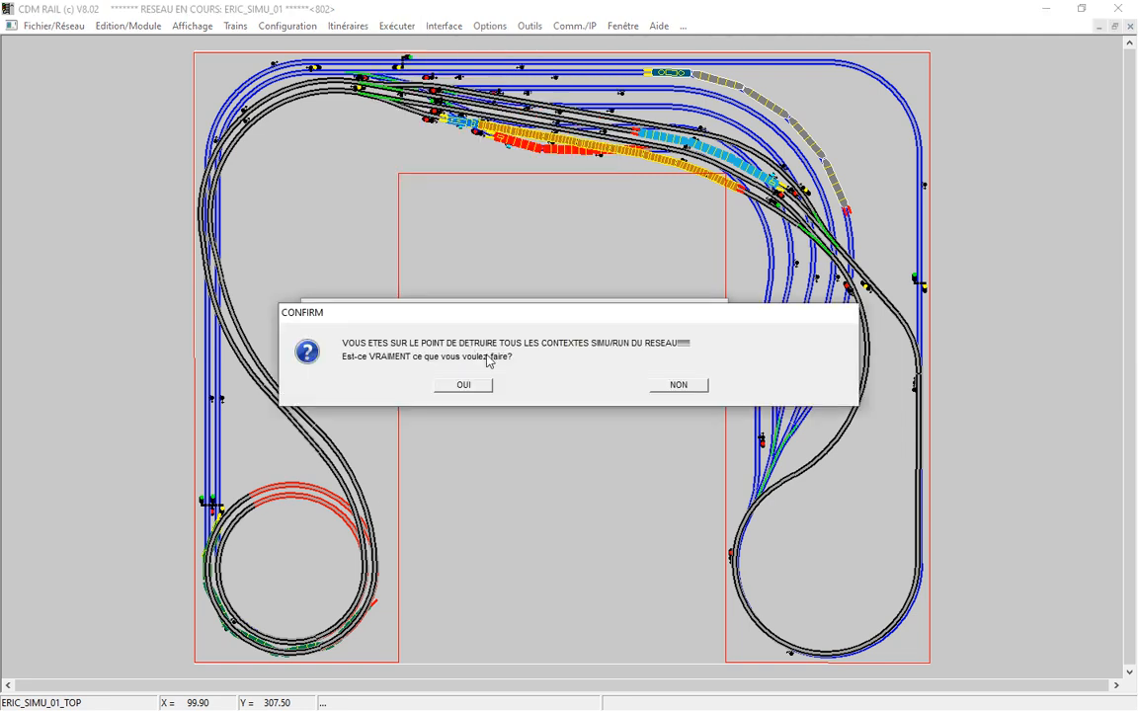
left_click(464, 385)
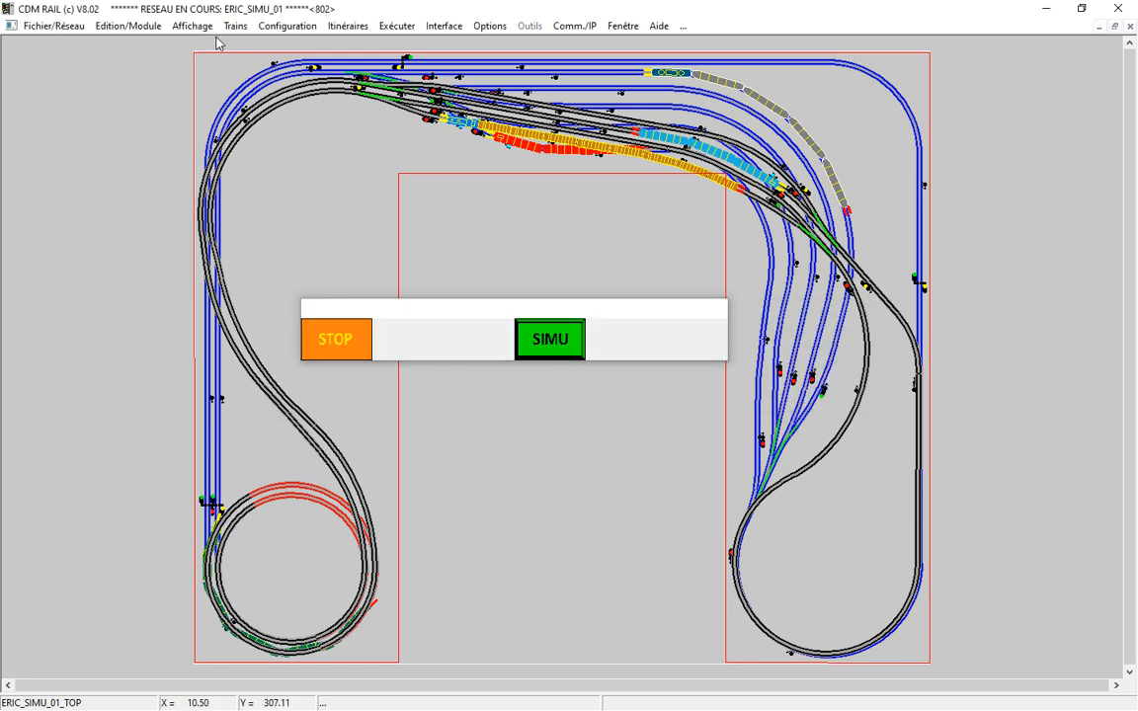
Delete the existing itinerary ITI_5
left_click(350, 27)
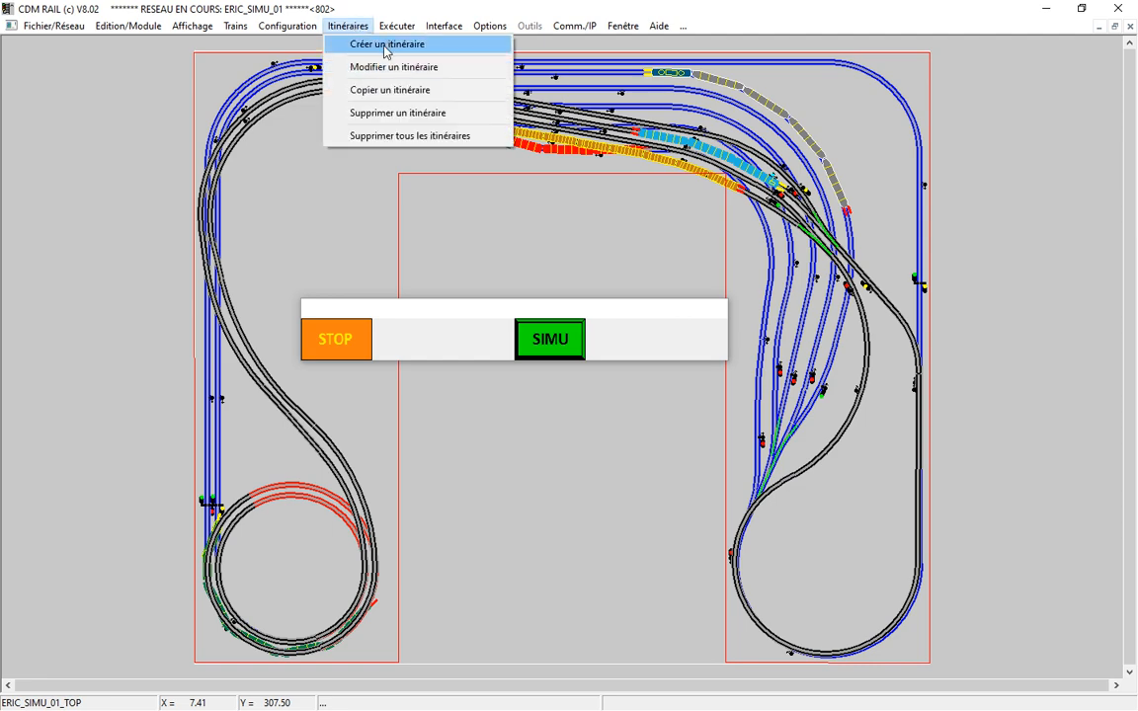
left_click(395, 114)
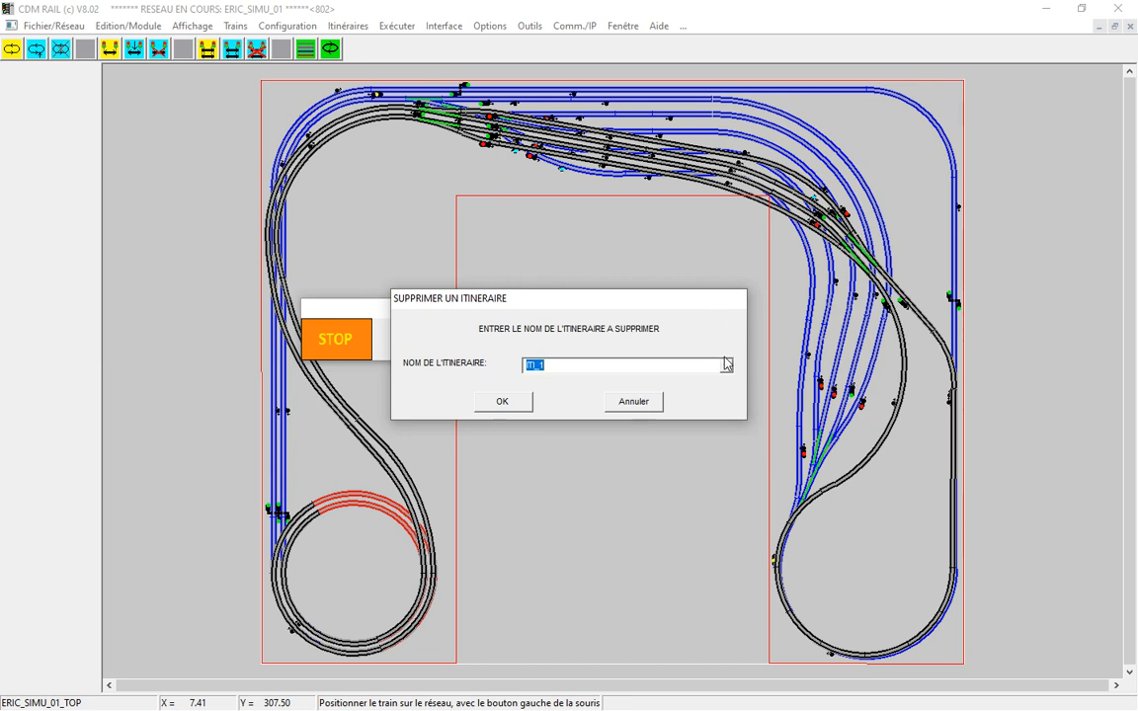
left_click(725, 366)
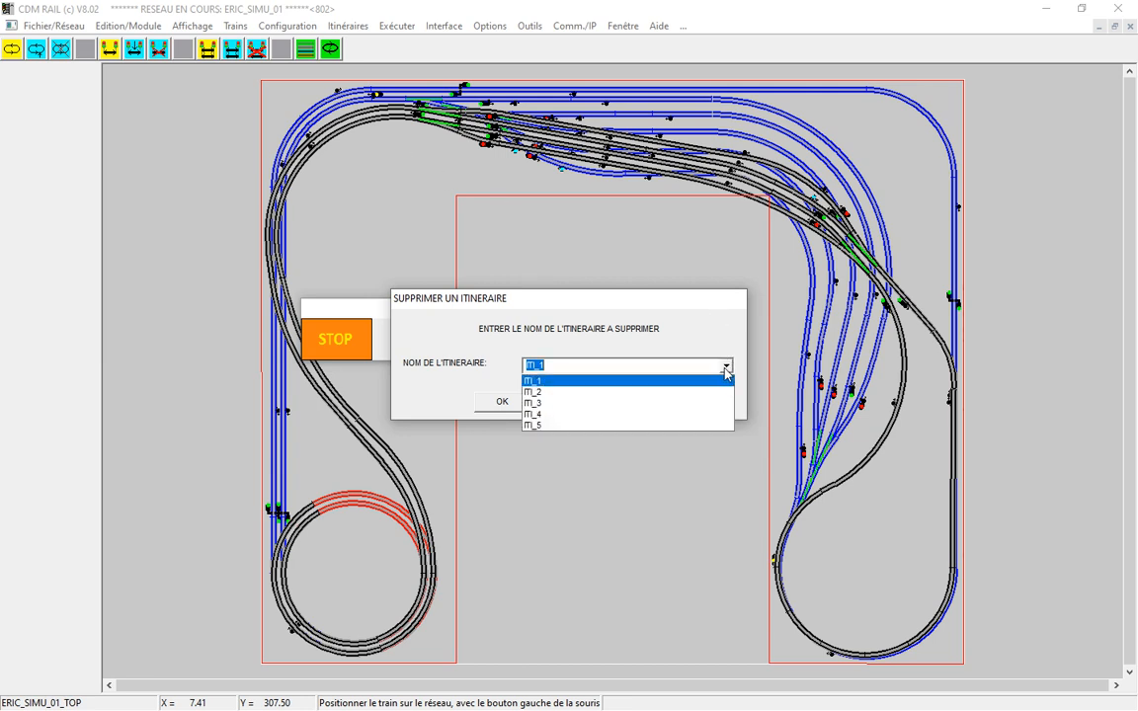
left_click(559, 427)
left_click(506, 407)
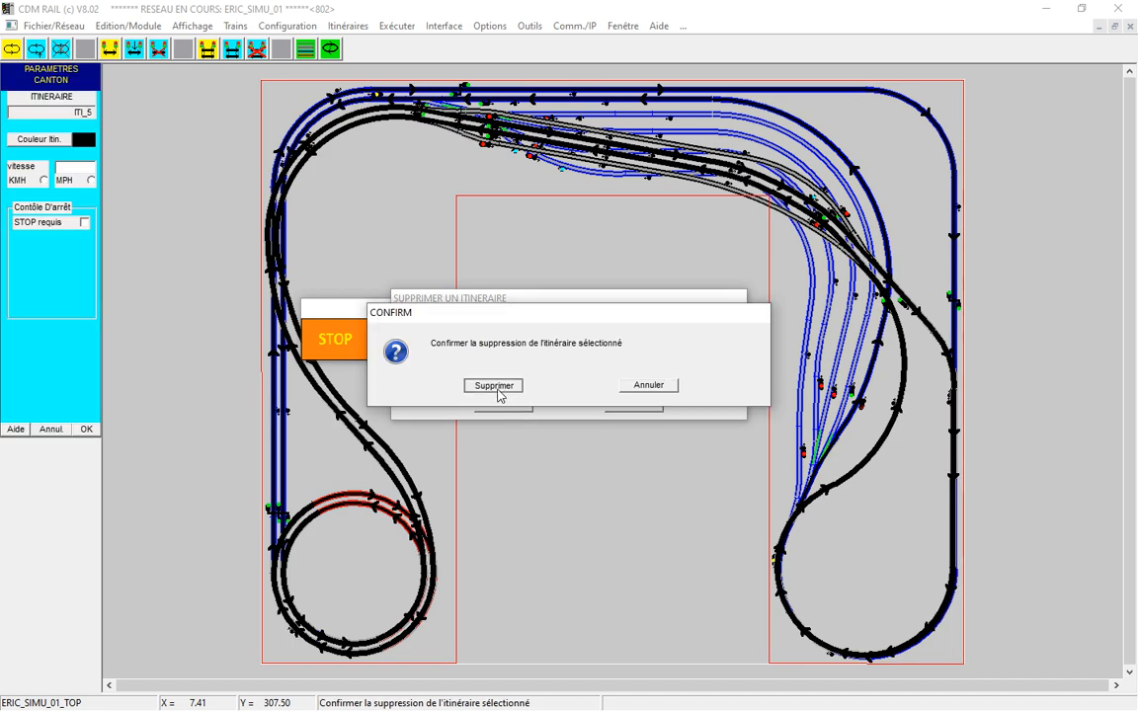
left_click(493, 385)
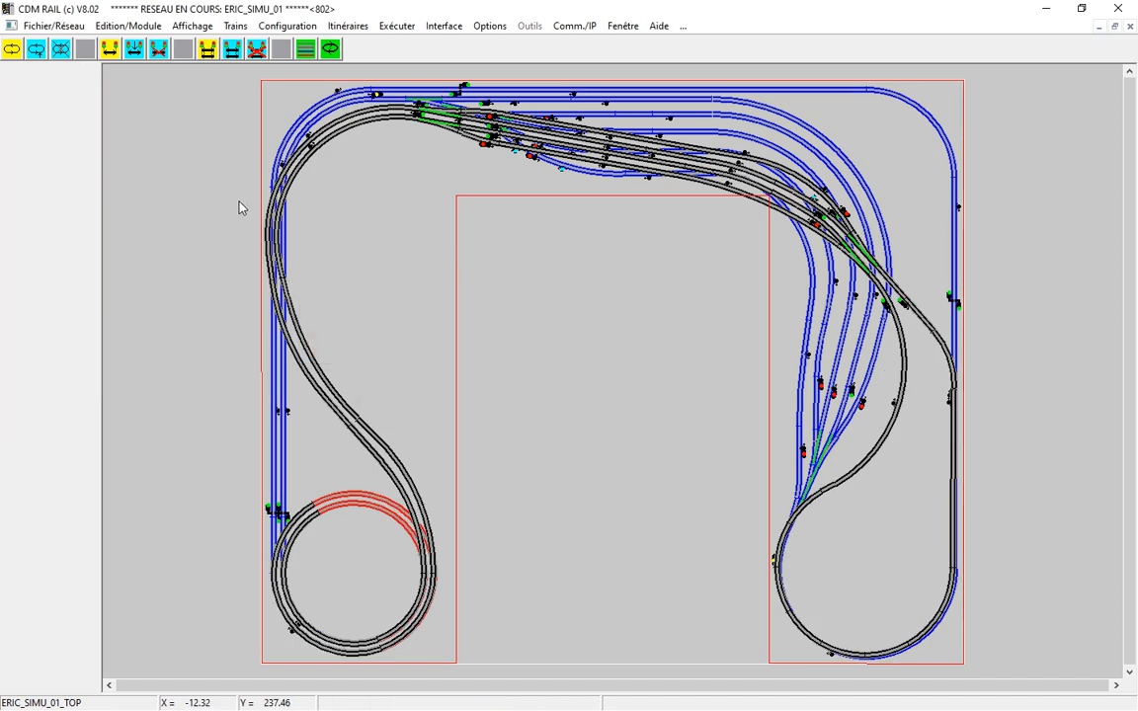
Create a new itinerary named ITI_5 and hide the zone 00 tracks on the plan
left_click(12, 54)
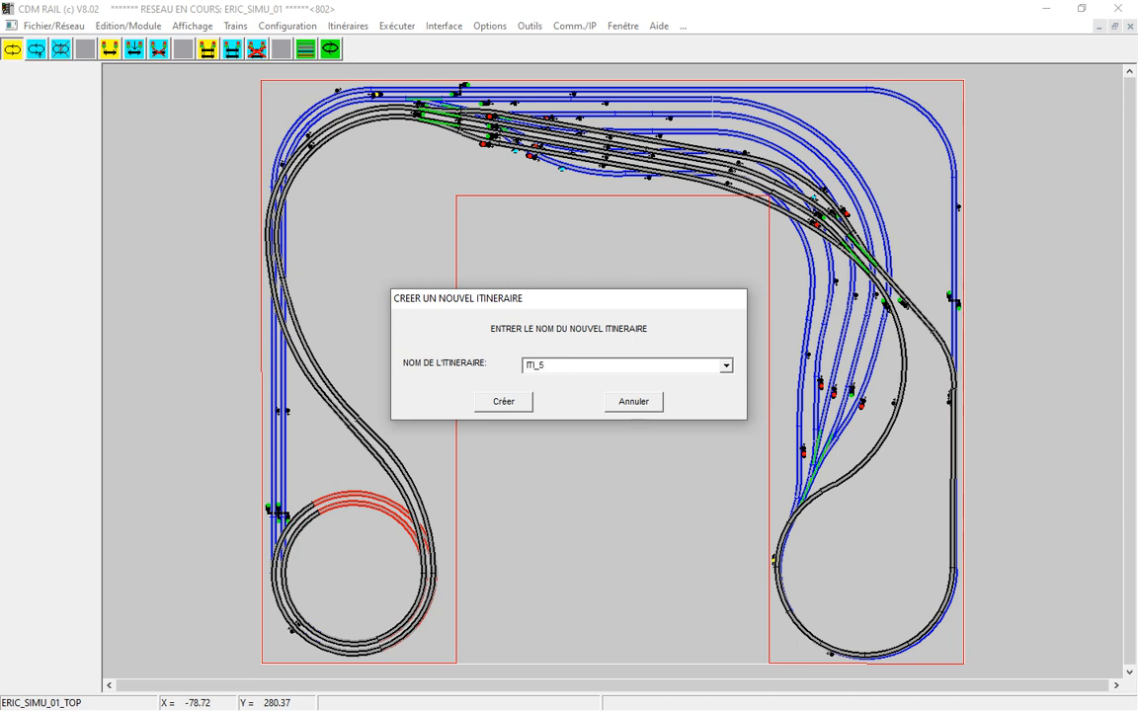
left_click(505, 401)
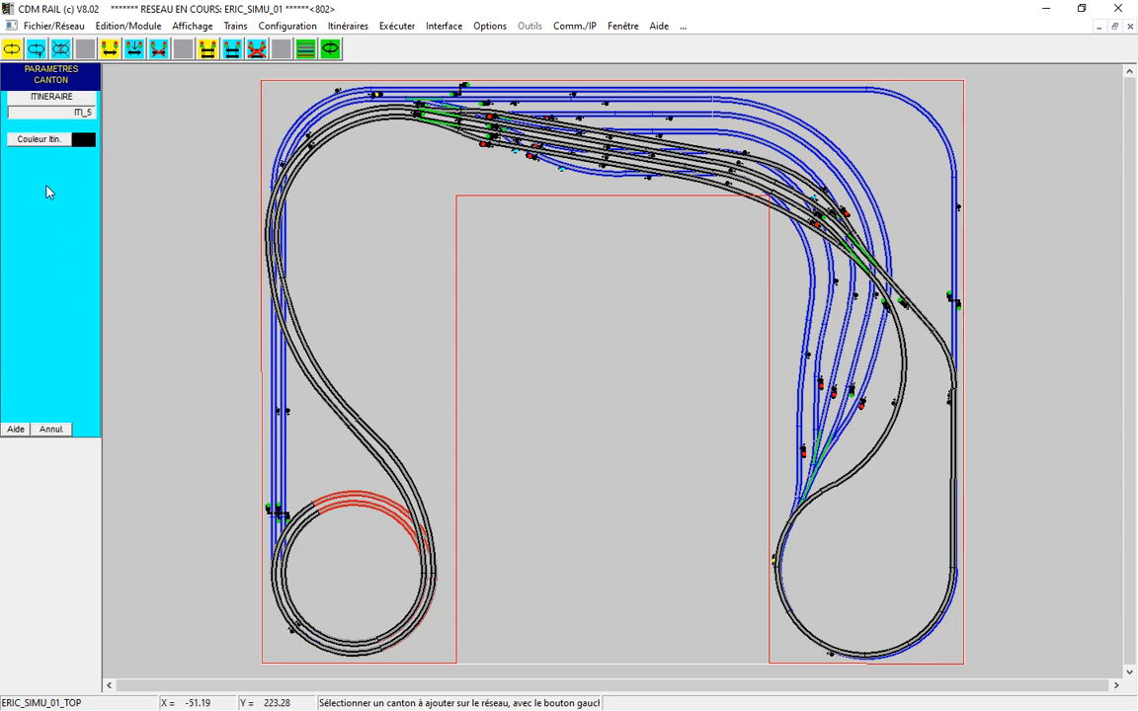
left_click(304, 51)
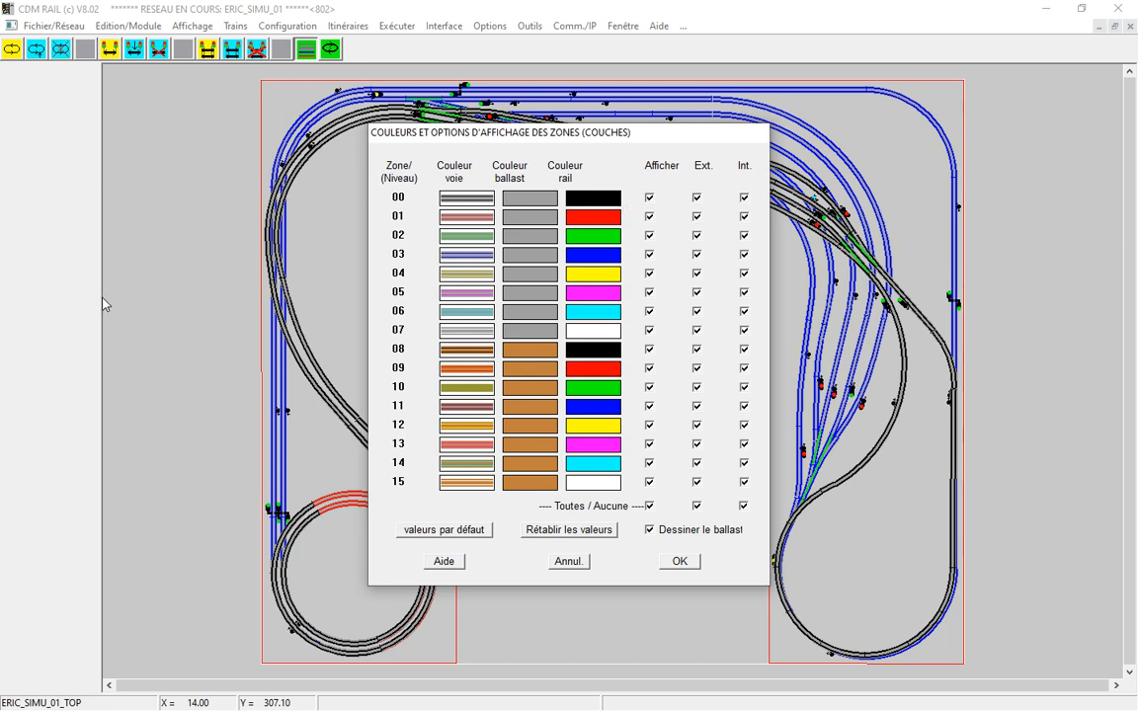
left_click(649, 198)
left_click(679, 563)
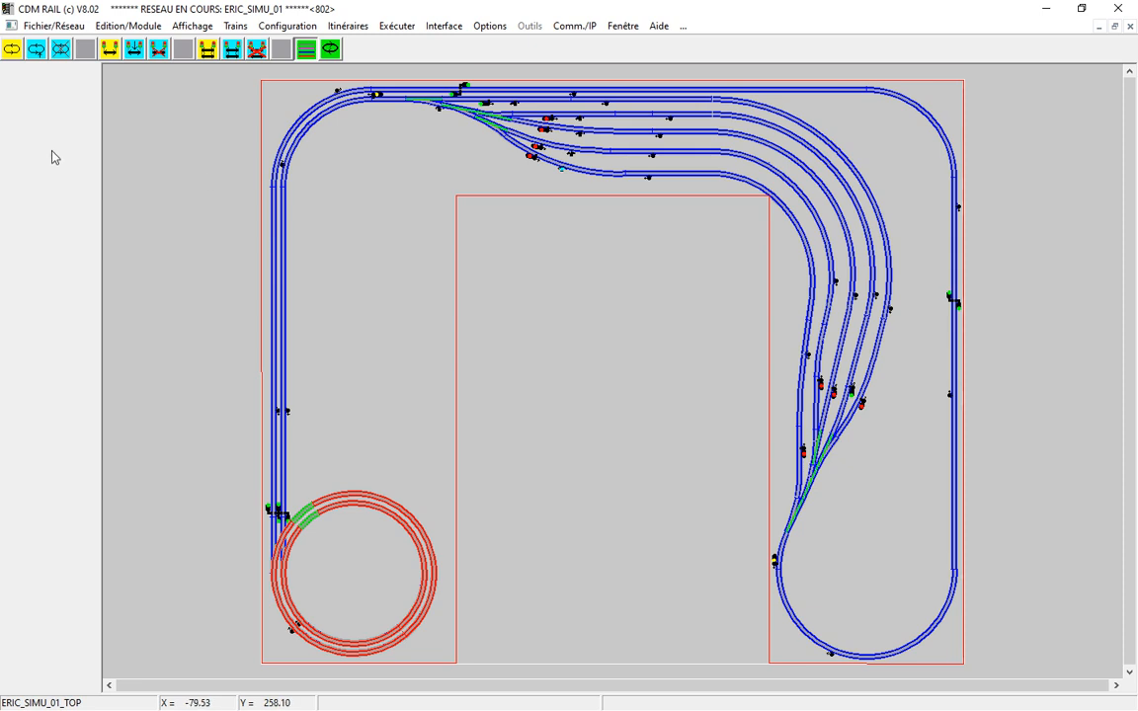
Add the outermost storage track as the first block, direction reversed, with a required stop and WAIT on actuator 1
left_click(109, 54)
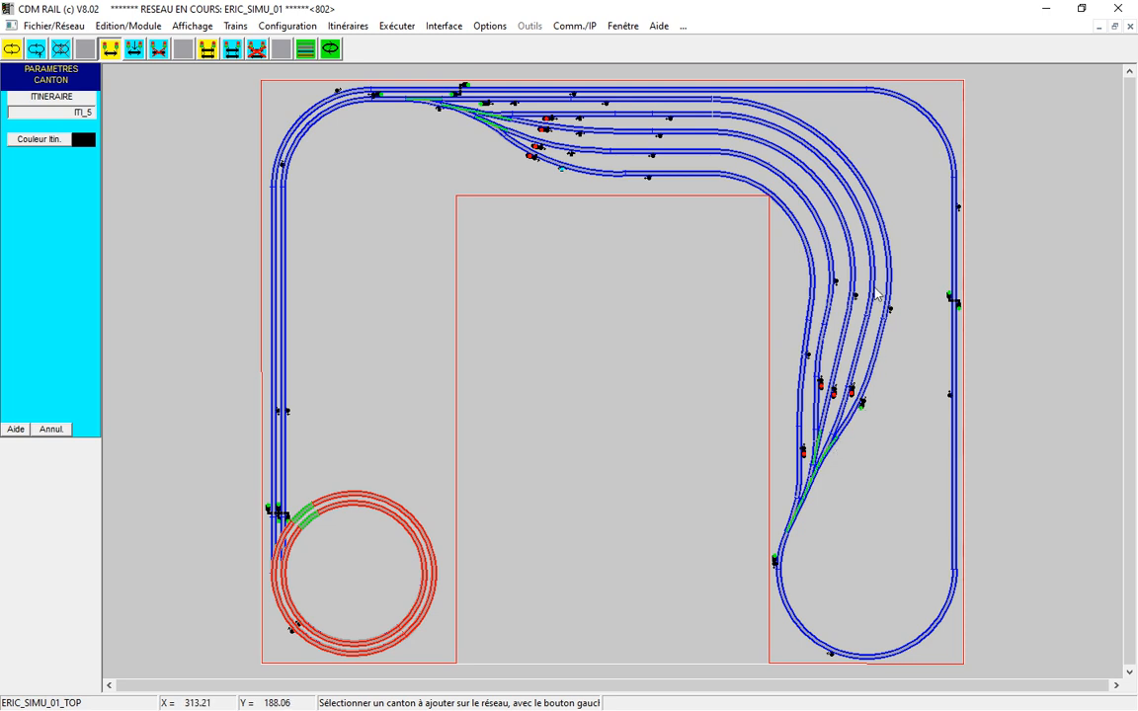
left_click(554, 101)
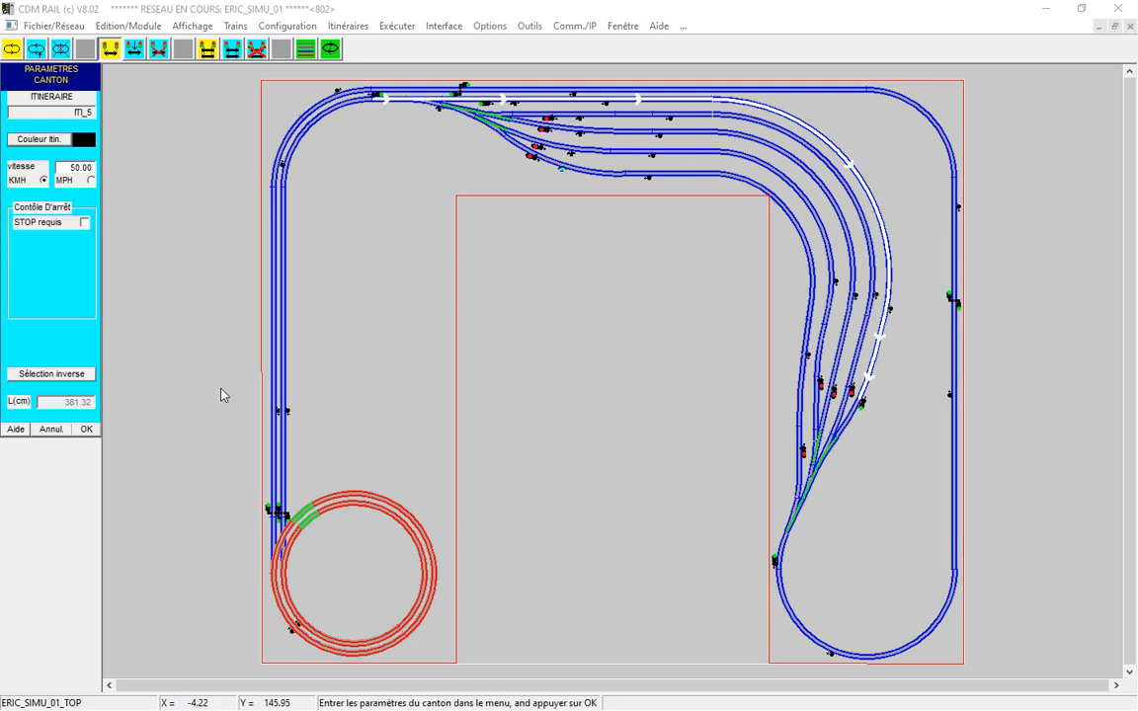
left_click(80, 374)
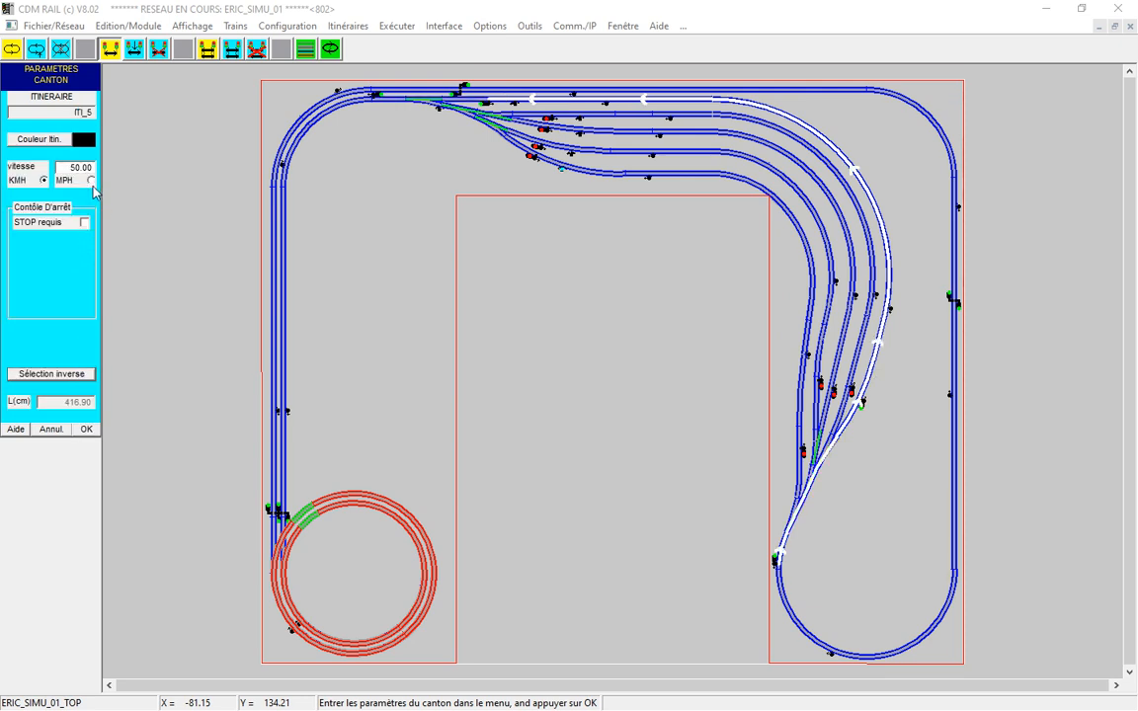
left_click(85, 224)
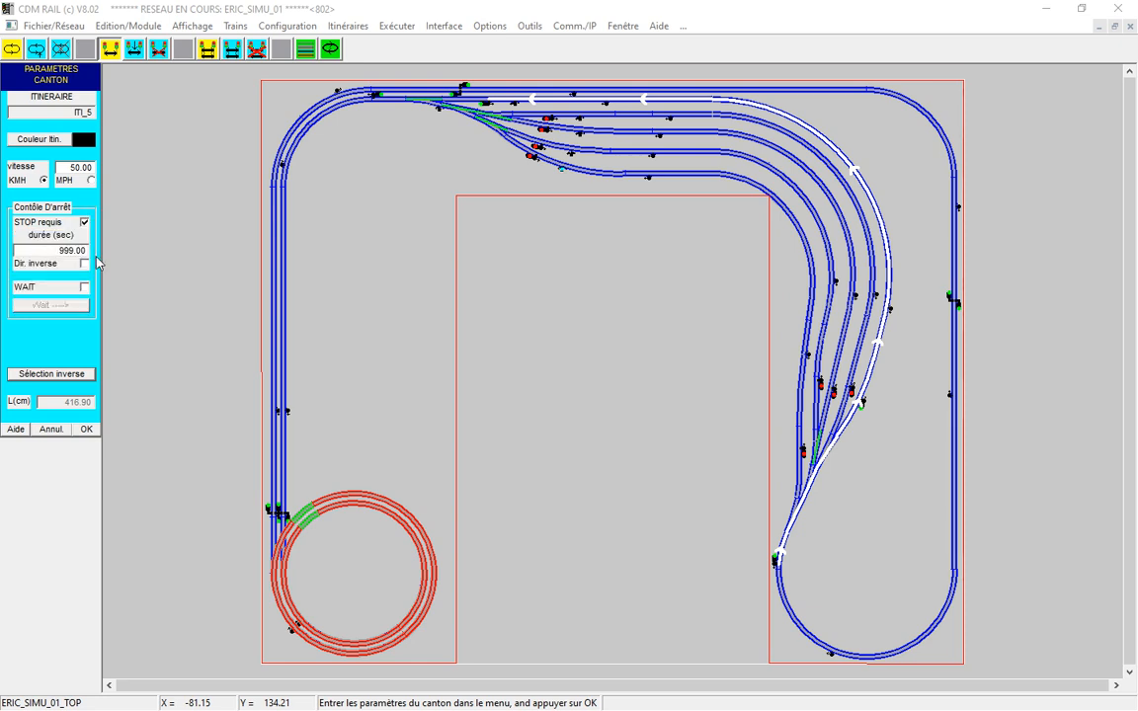
left_click(85, 288)
left_click(49, 305)
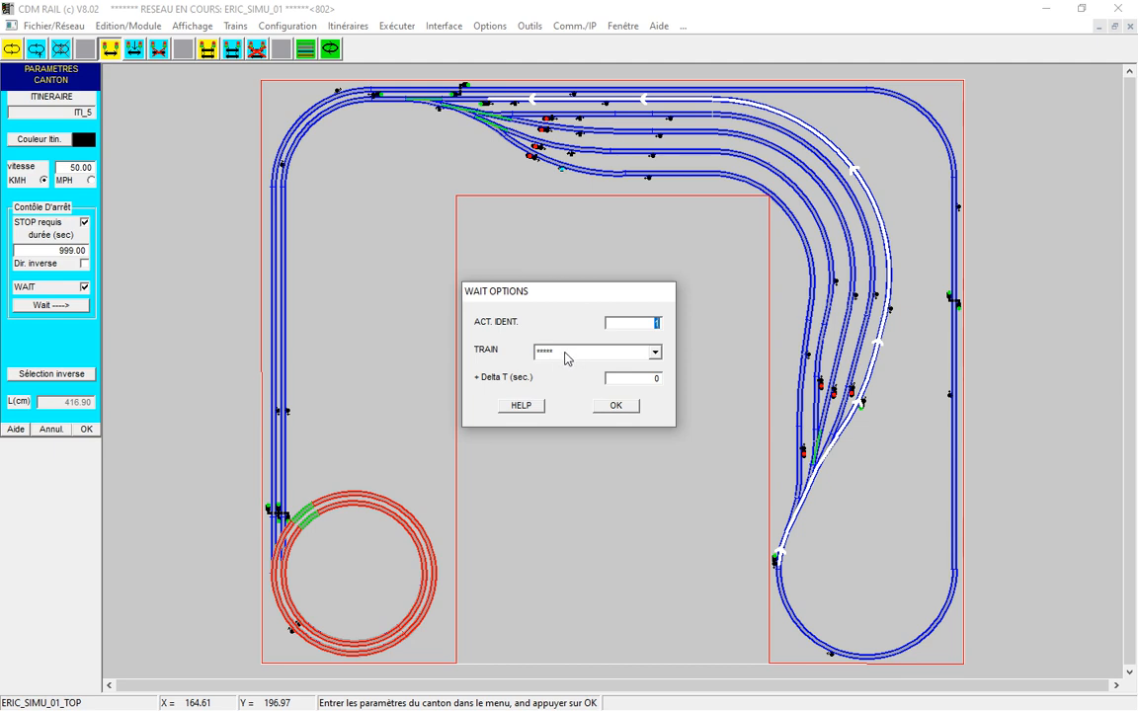
left_click(616, 406)
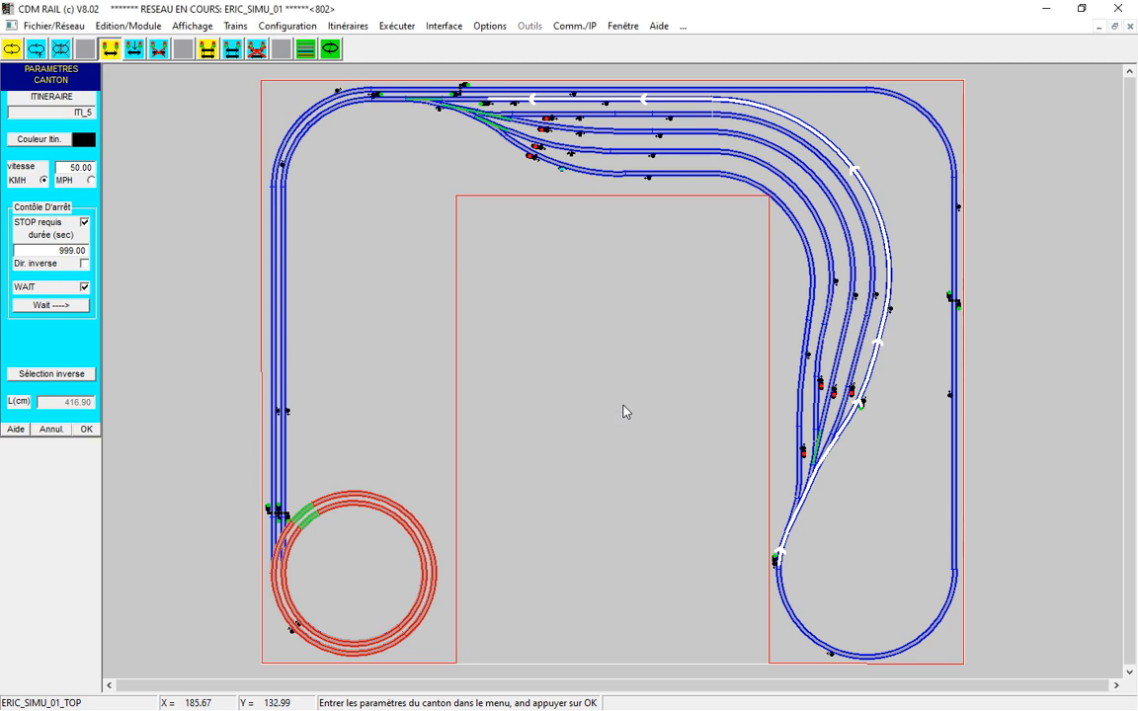
left_click(95, 429)
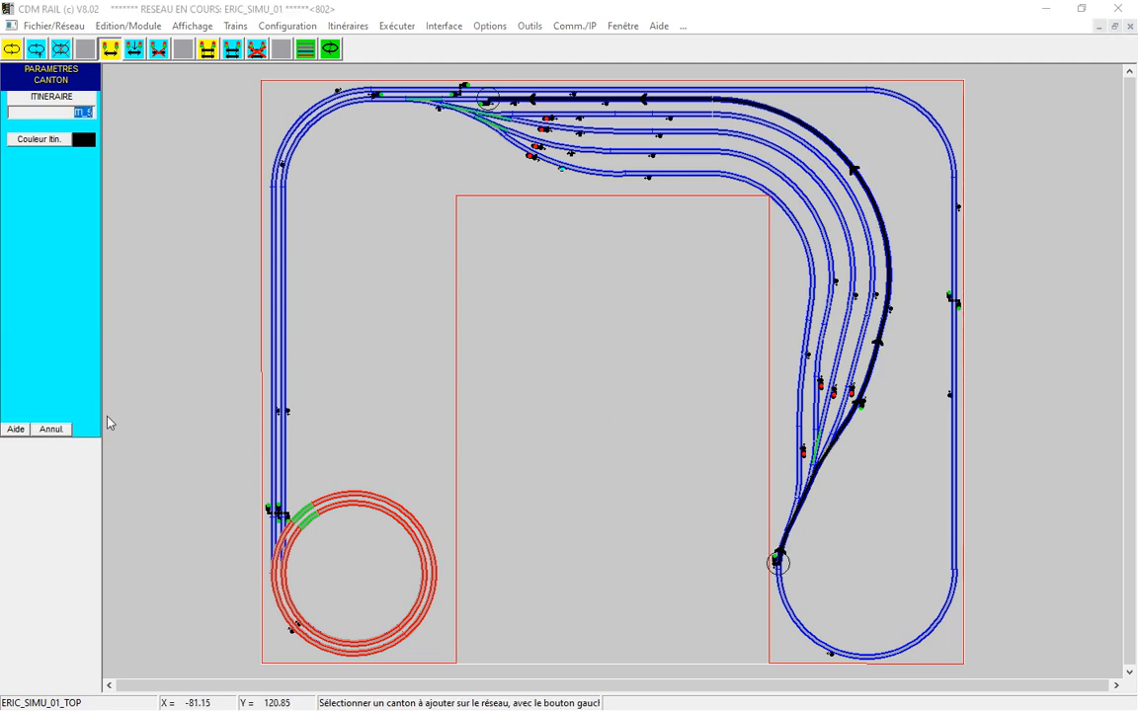
Extend the itinerary with the block leading down to the helix at 70 km/h, plus the inner helix block climbing back up
left_click(347, 110)
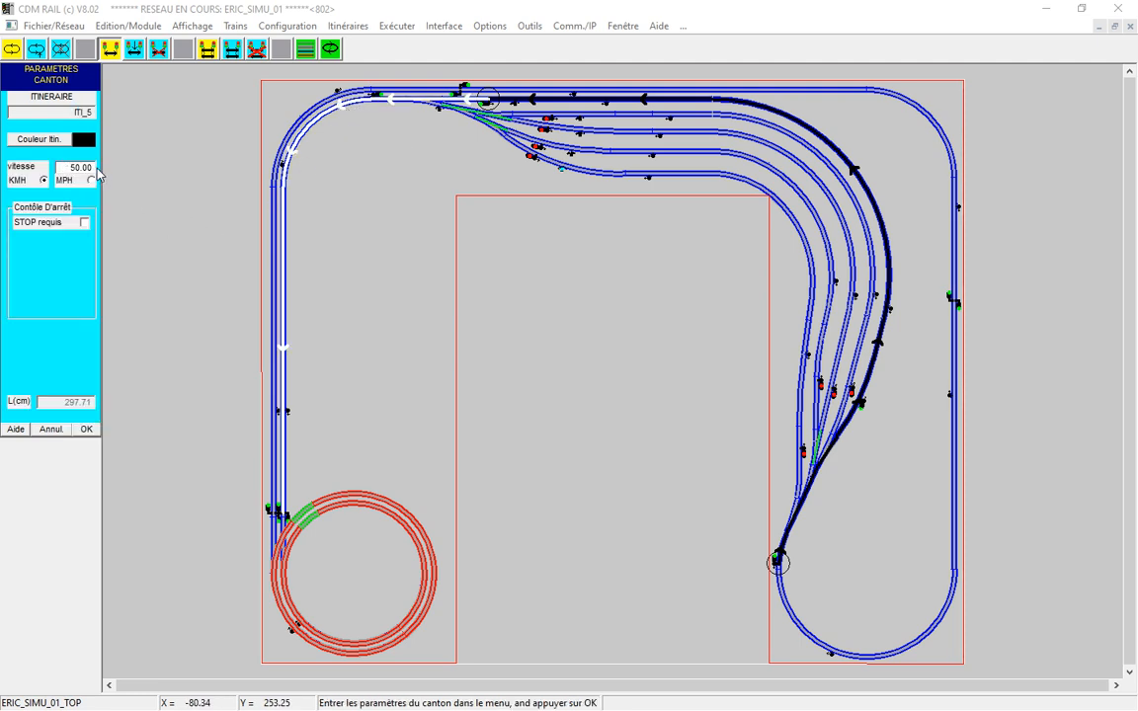
left_click_drag(92, 167, 59, 167)
type("1")
left_click(87, 430)
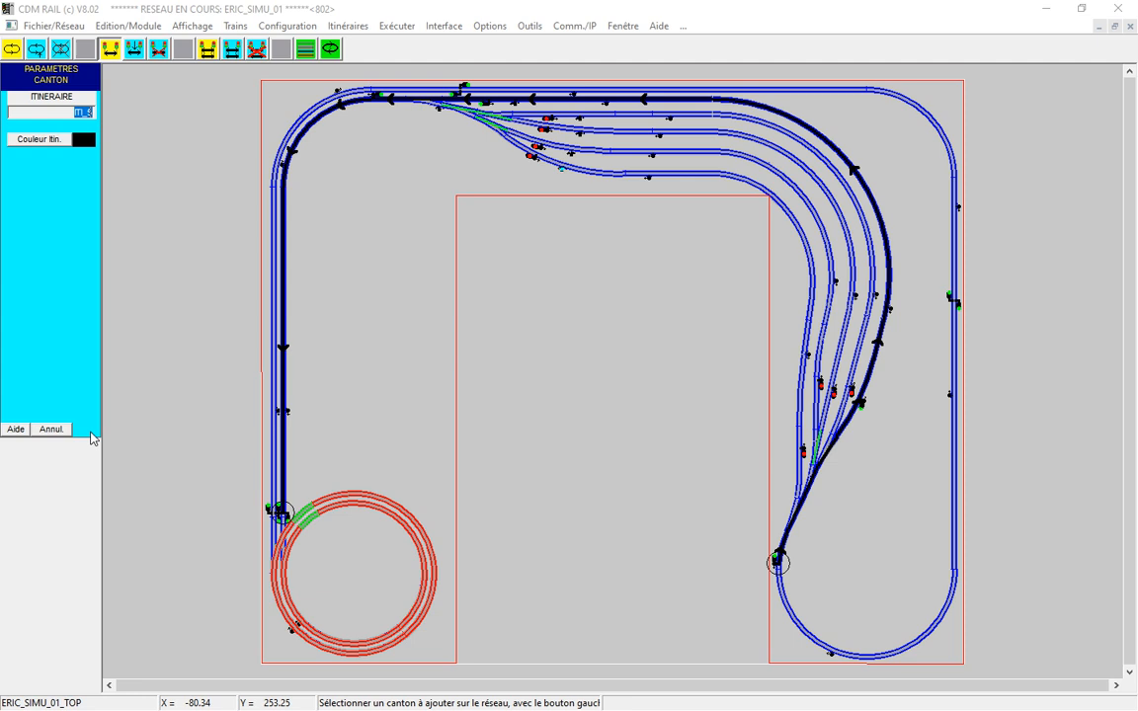
left_click(291, 525)
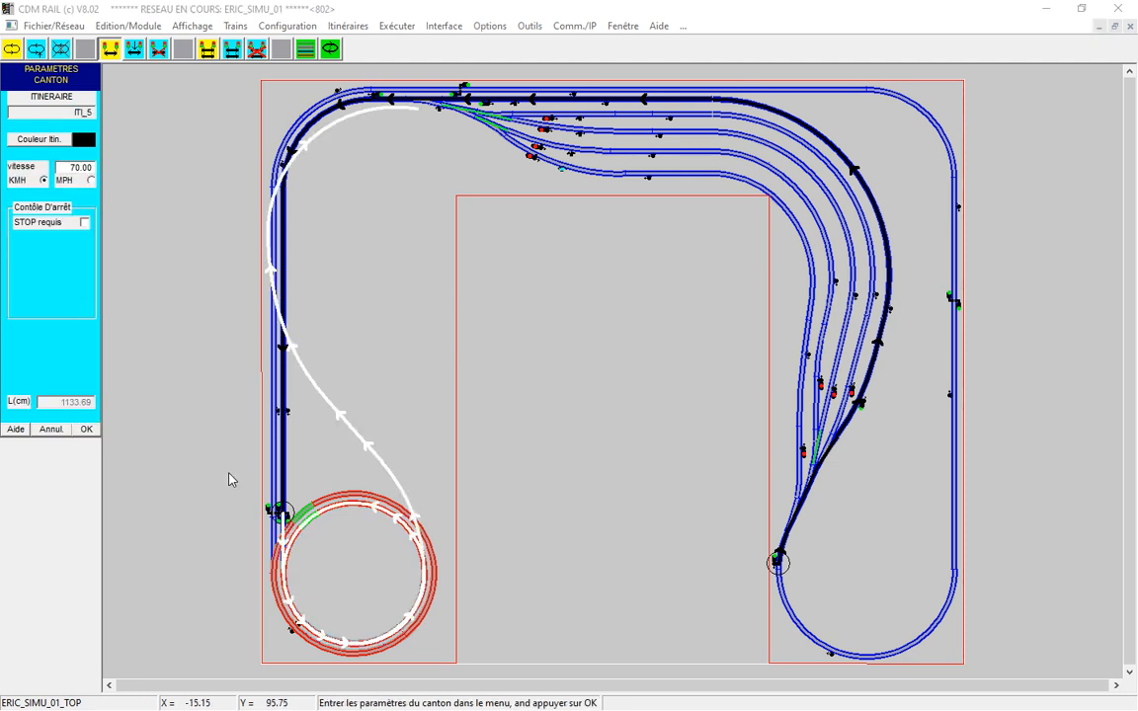
left_click(87, 430)
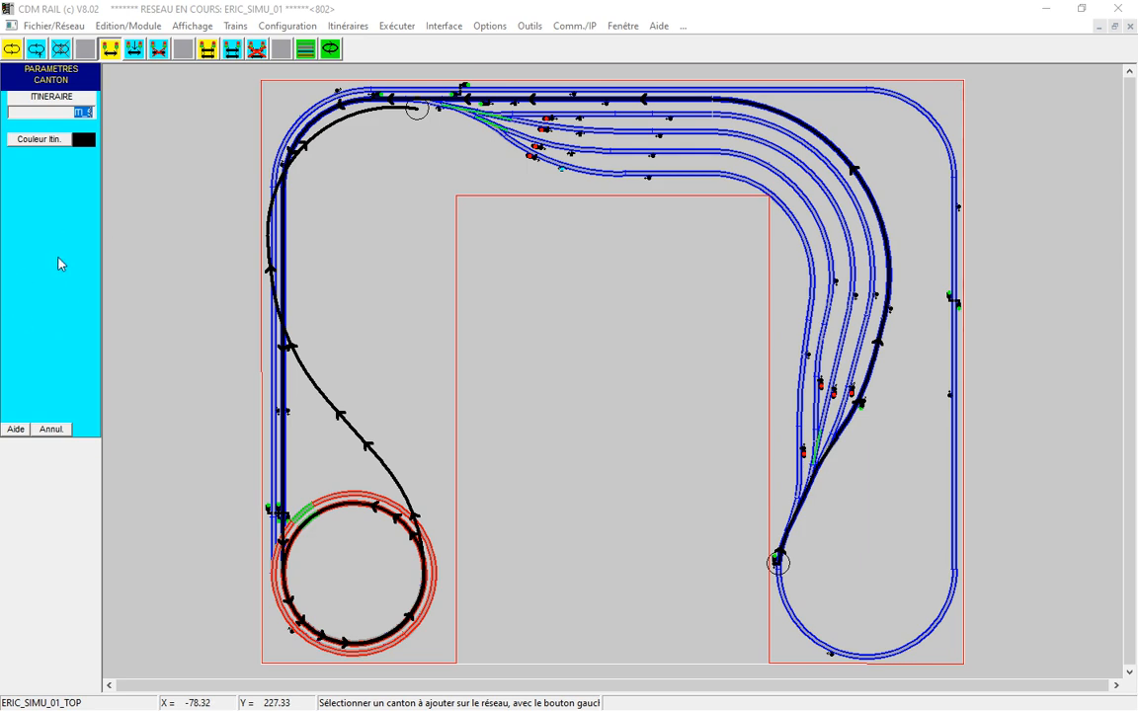
Display the zone 00 tracks on the plan again
left_click(306, 48)
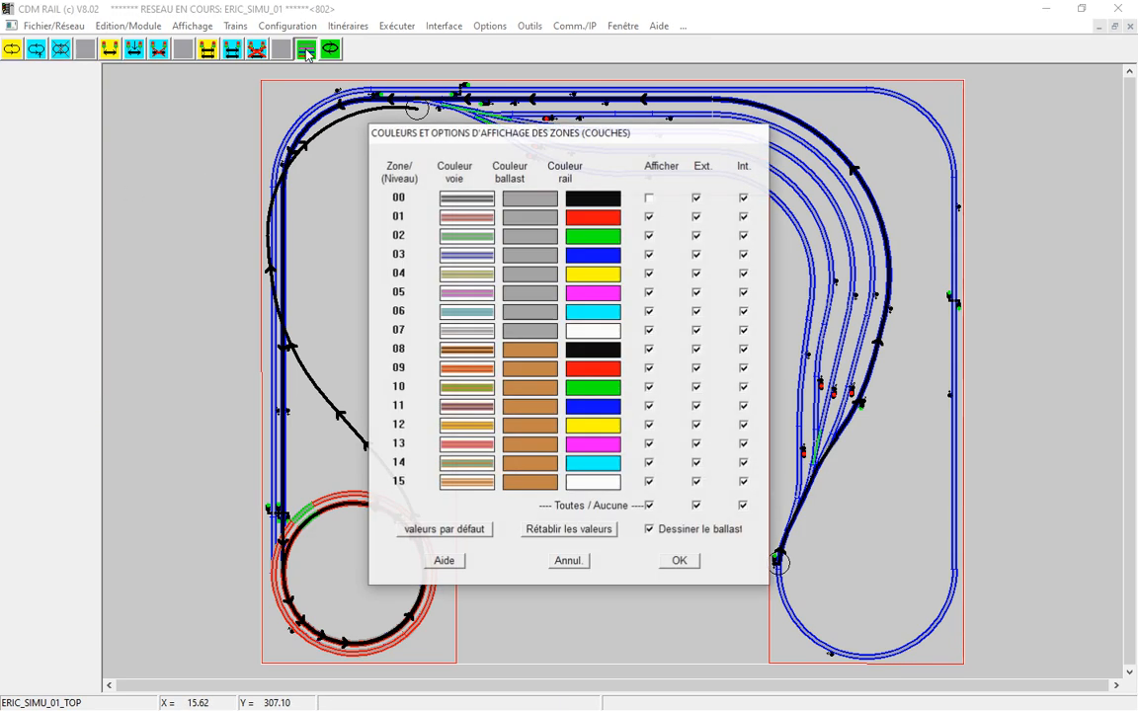
left_click(649, 197)
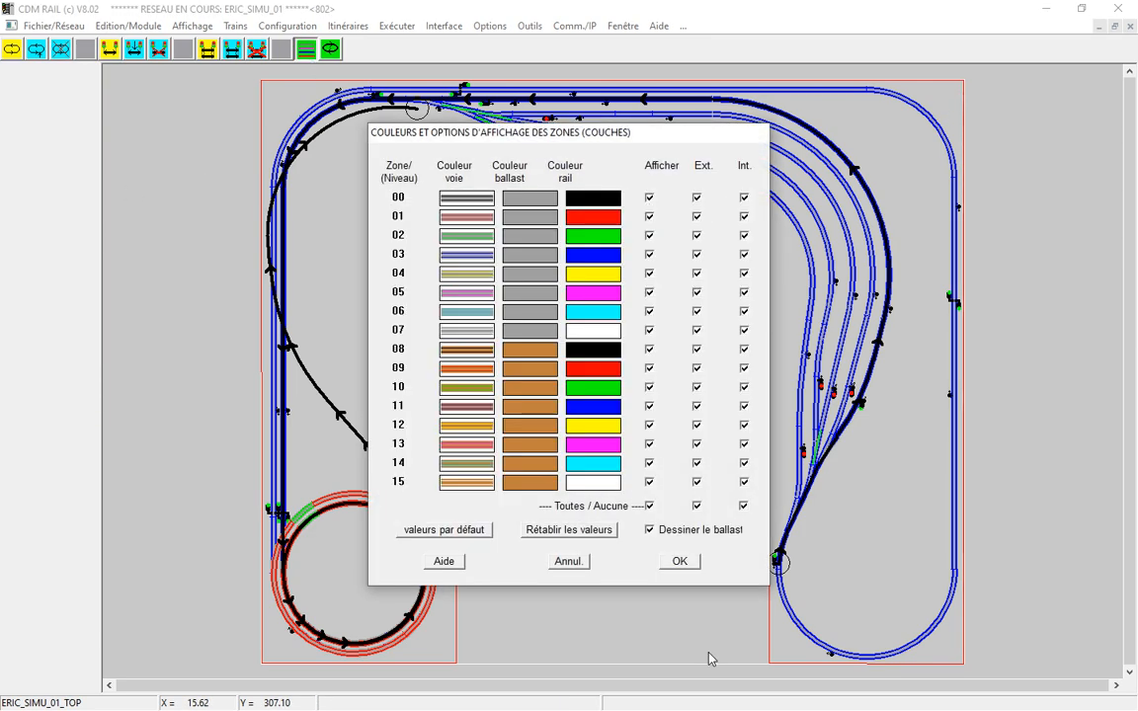
left_click(695, 562)
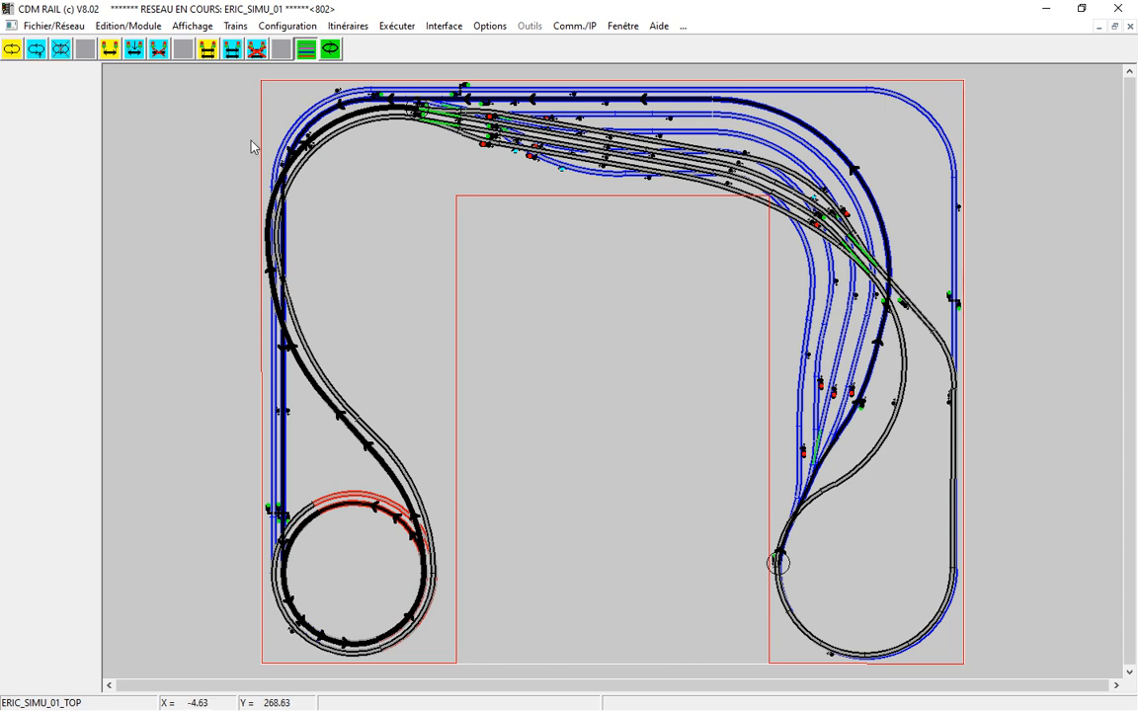
Add the middle station track reached from the helix as a block at 40 km/h with a required stop of 5 seconds
left_click(110, 50)
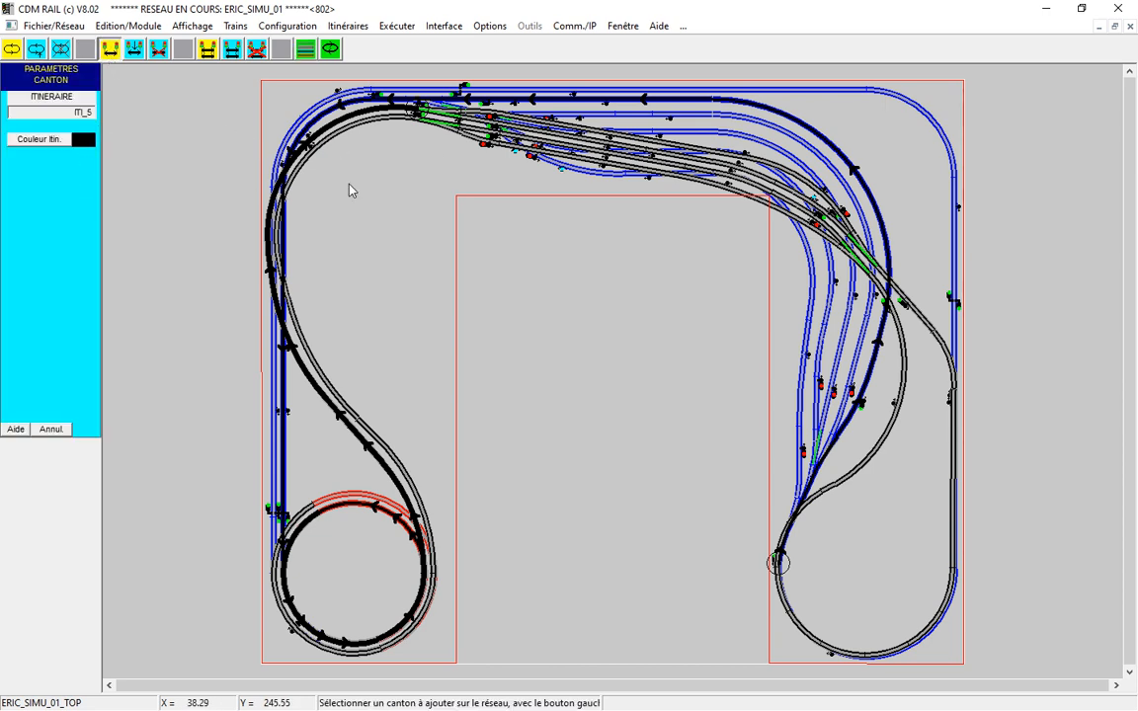
left_click(633, 153)
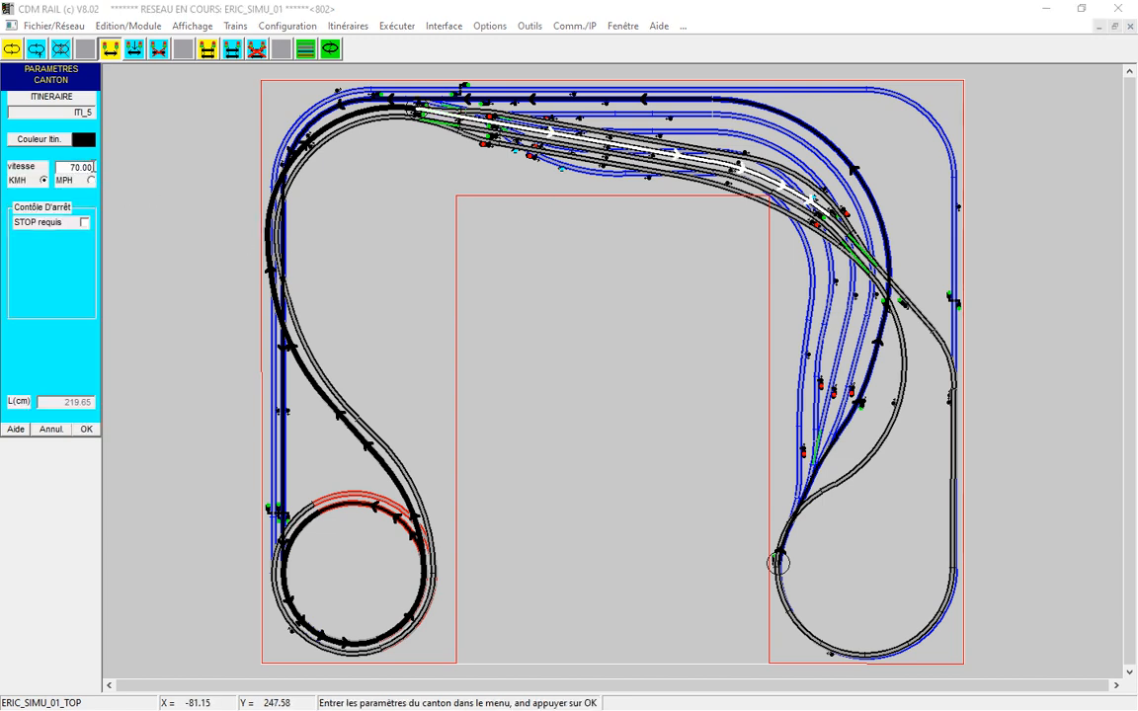
left_click_drag(92, 167, 70, 166)
type("40")
left_click(85, 223)
left_click_drag(87, 251, 45, 255)
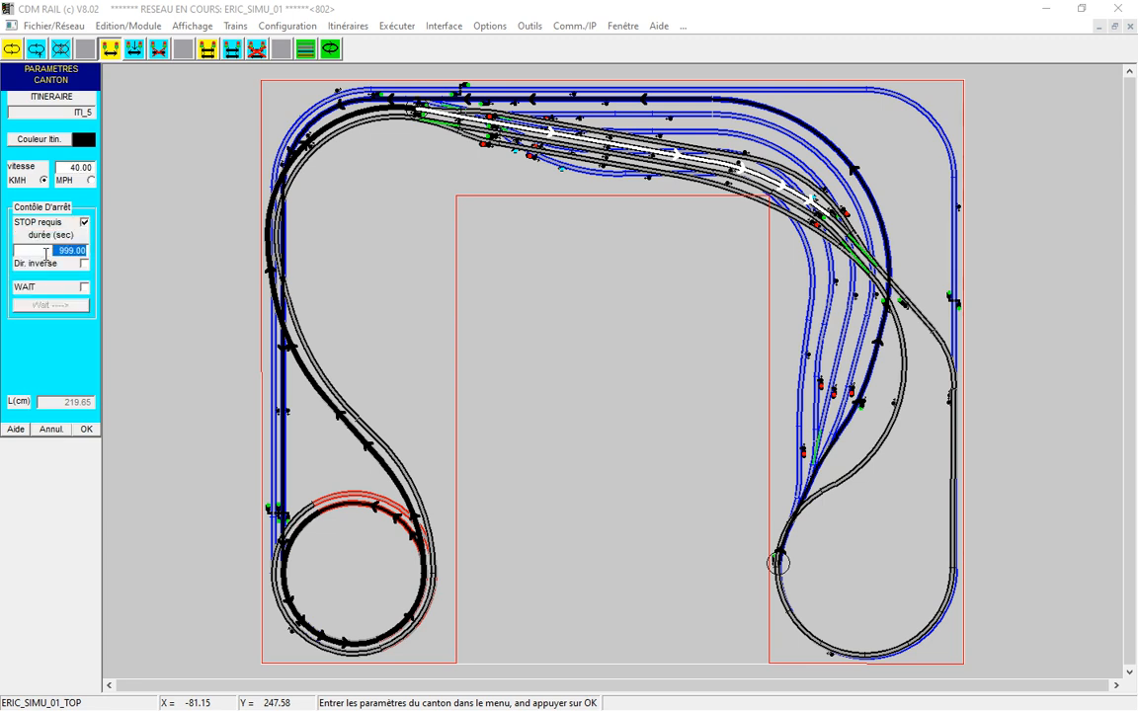
type("5")
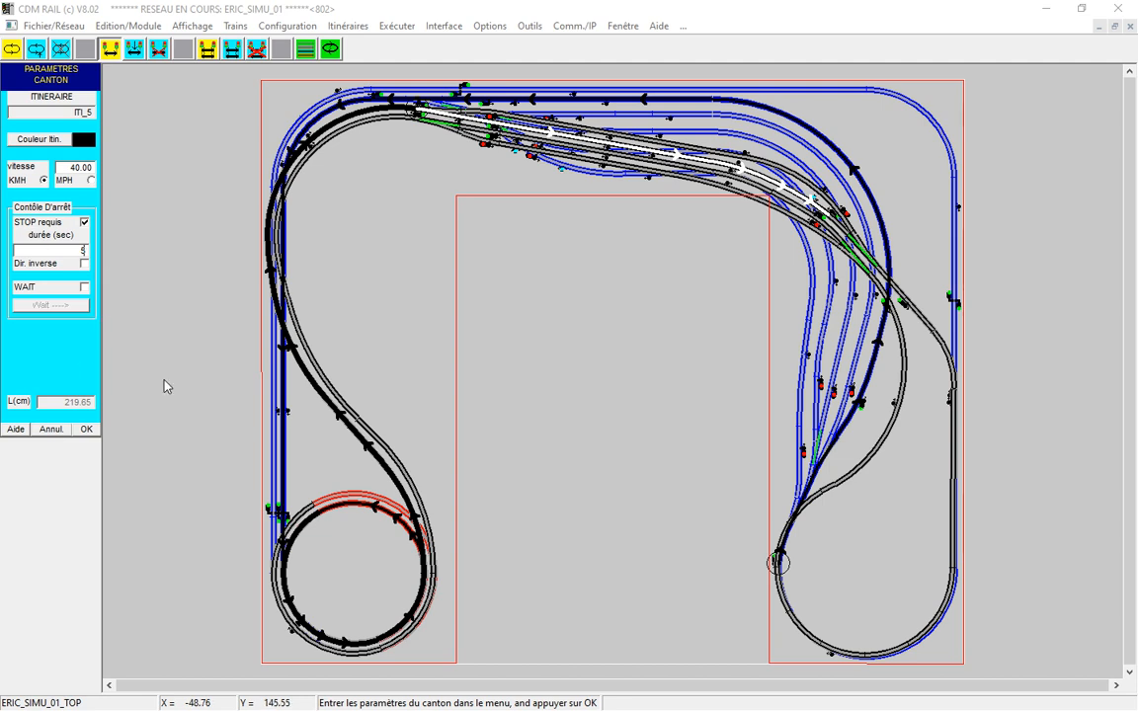
left_click(87, 429)
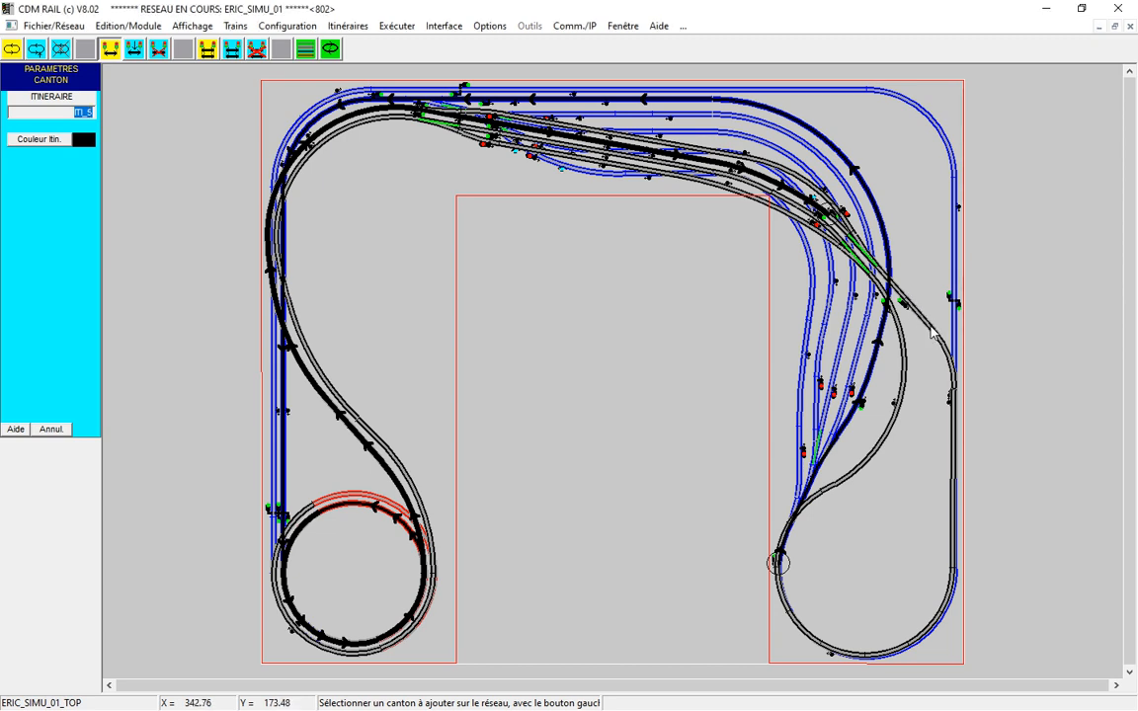
Add the return loop block following the station track, keeping 40 km/h and no required stop
left_click(931, 333)
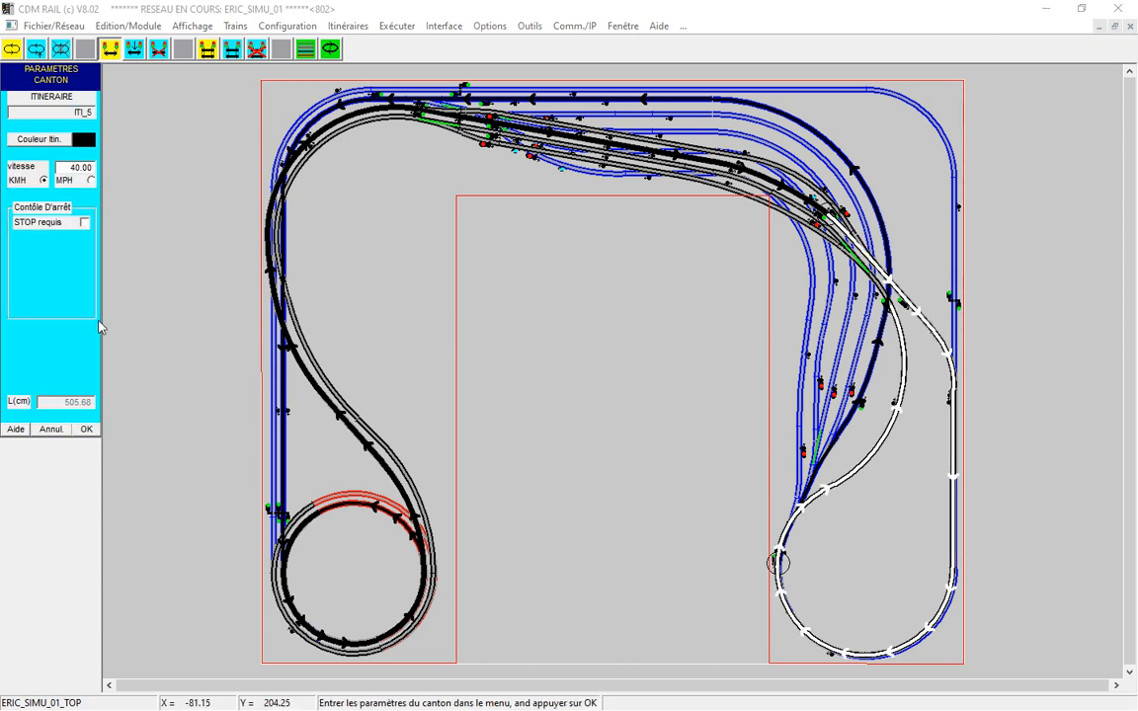
left_click(87, 429)
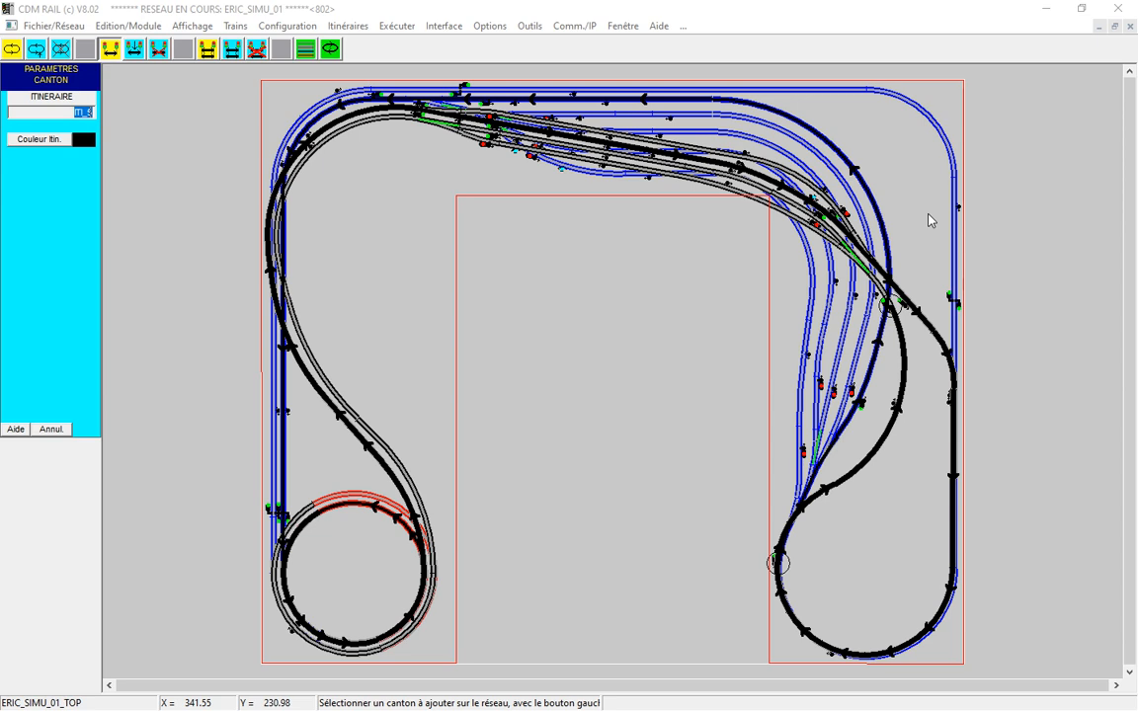
Add the station track leading back from the return loop as a block at 40 km/h, without a required stop
left_click(725, 180)
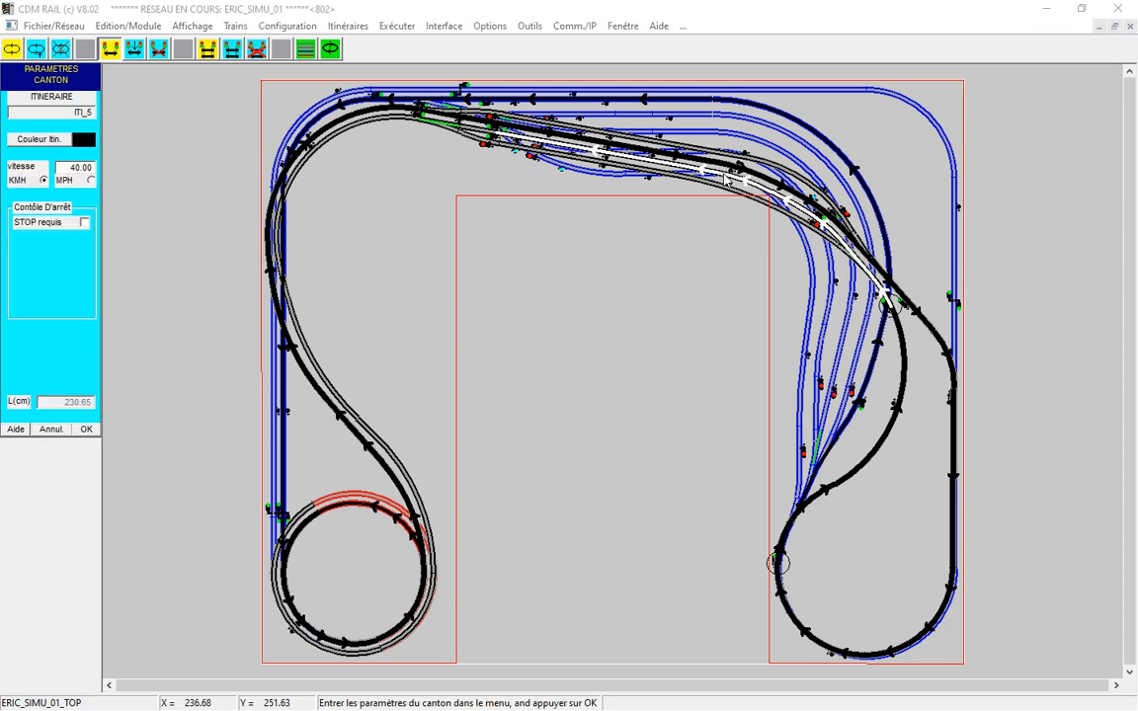
left_click(83, 167)
left_click(88, 429)
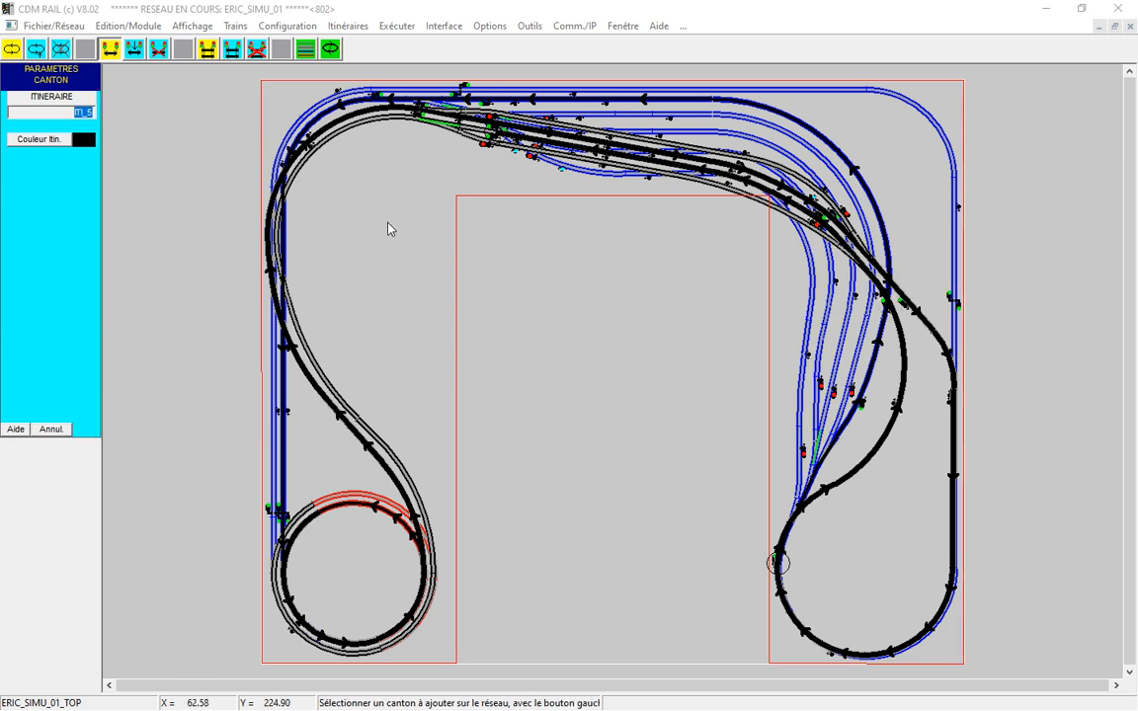
Add the block running from the station tracks down and around the outer helix at 60 km/h
left_click(391, 123)
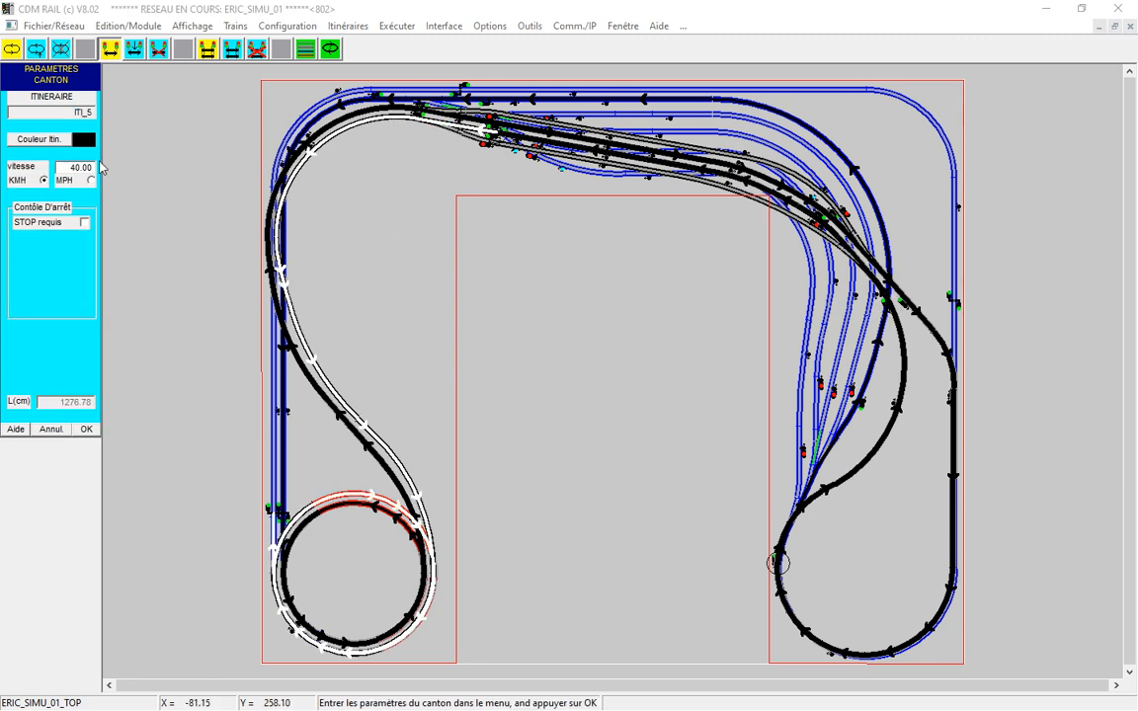
left_click_drag(95, 168, 78, 168)
type("60")
left_click(87, 429)
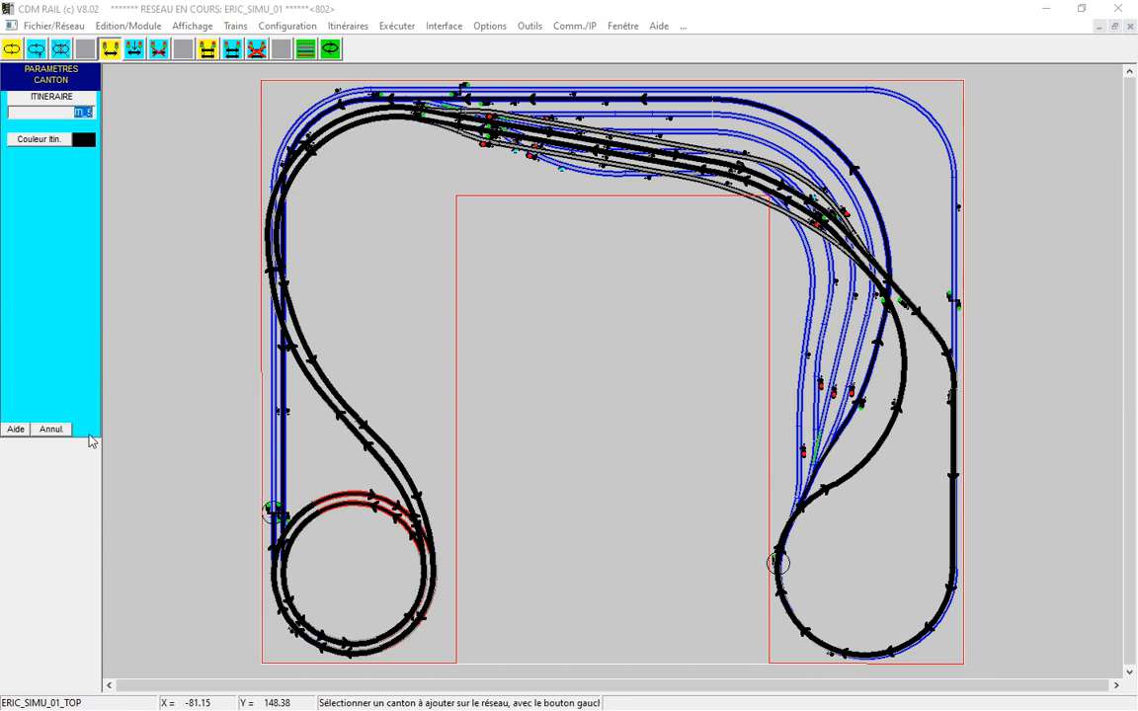
Extend the itinerary at 70 km/h with the outer block leaving the helix and the following block along the network's outer edge
left_click(273, 478)
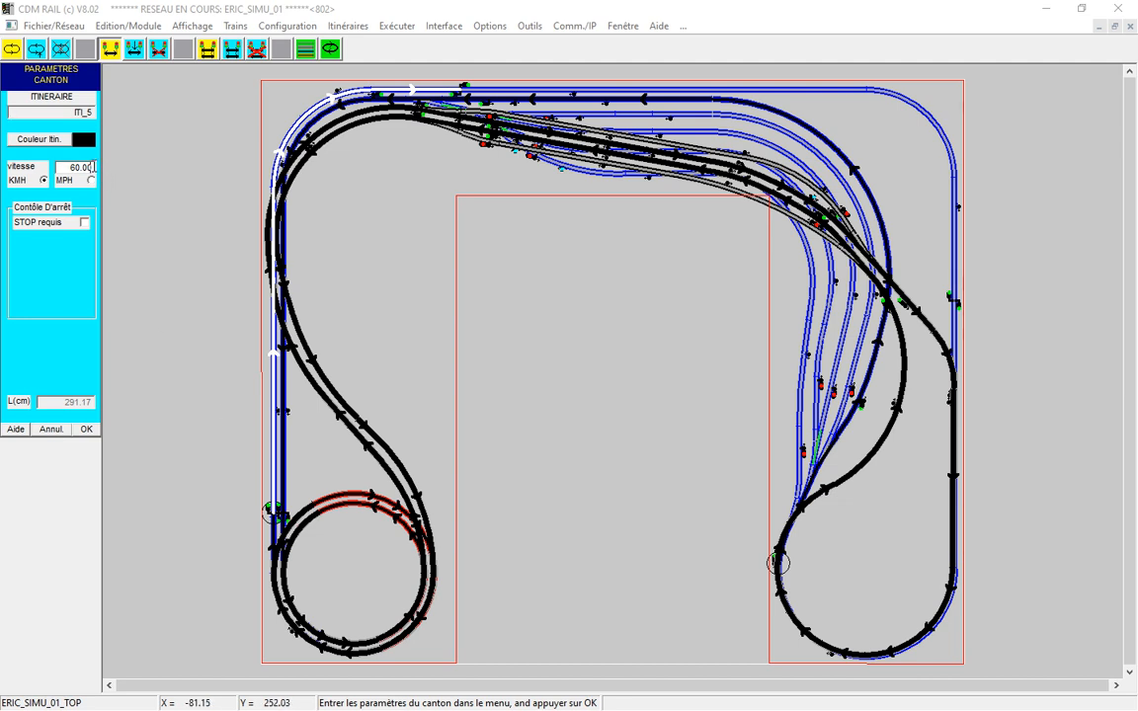
left_click_drag(90, 167, 65, 159)
type("70")
left_click(89, 432)
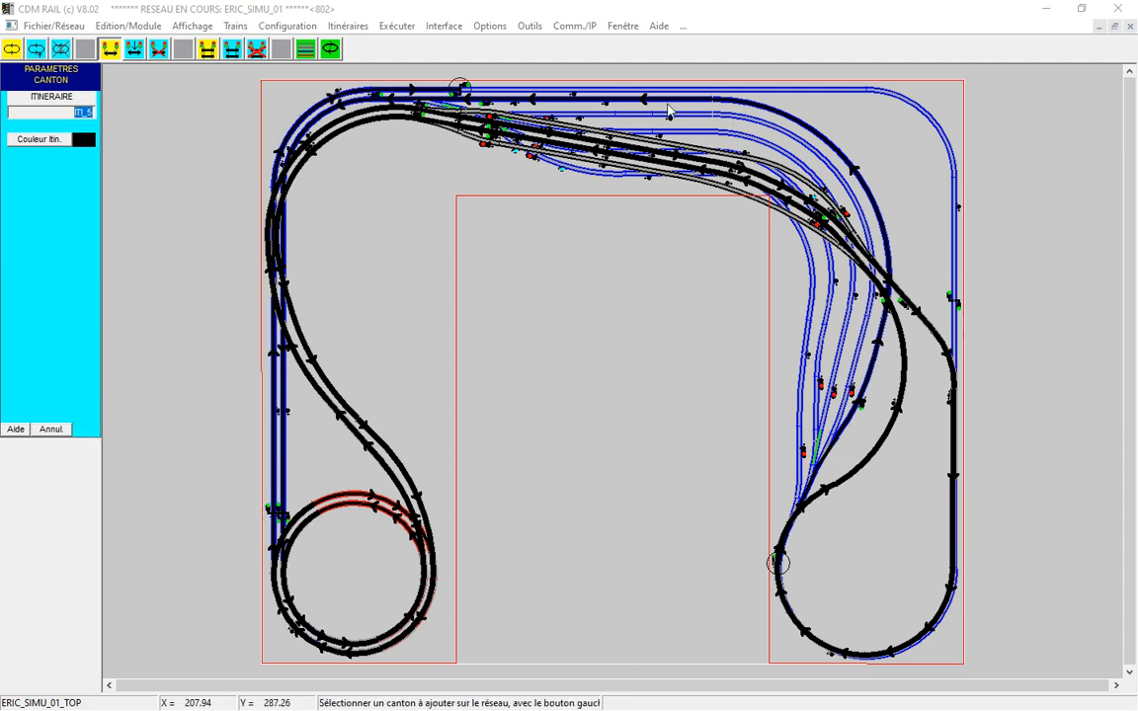
left_click(620, 94)
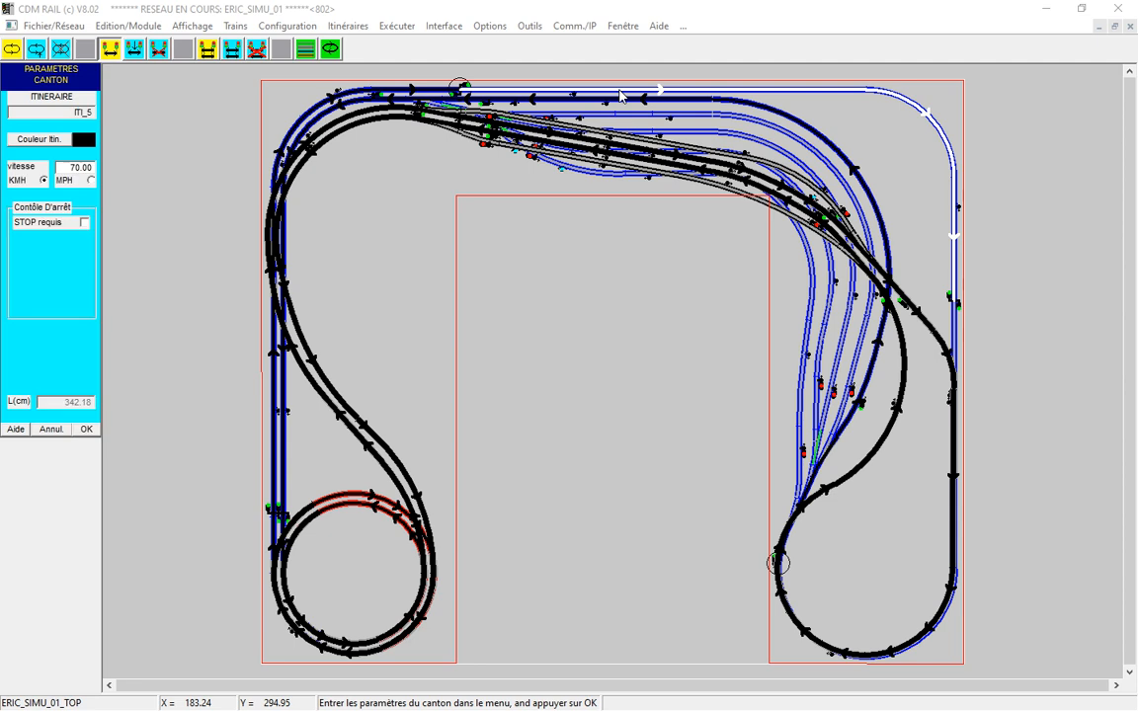
left_click(88, 431)
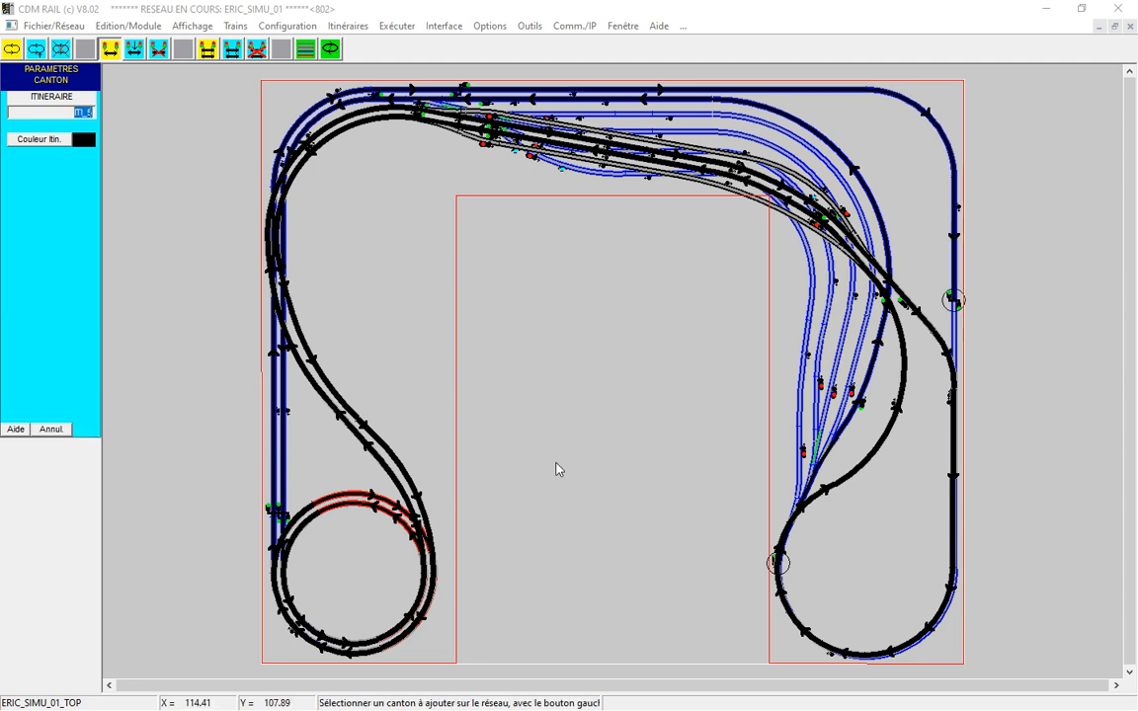
Add the final outer block through the return curve at 70 km/h and accept closing the itinerary into a loop
left_click(955, 337)
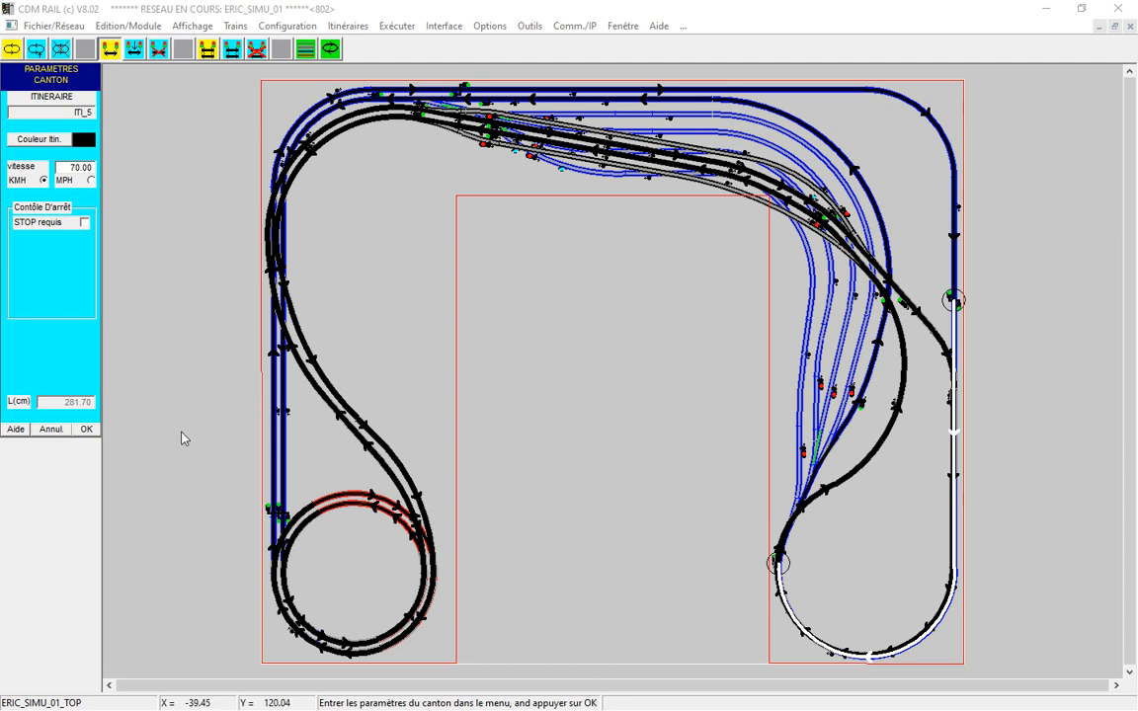
left_click(87, 429)
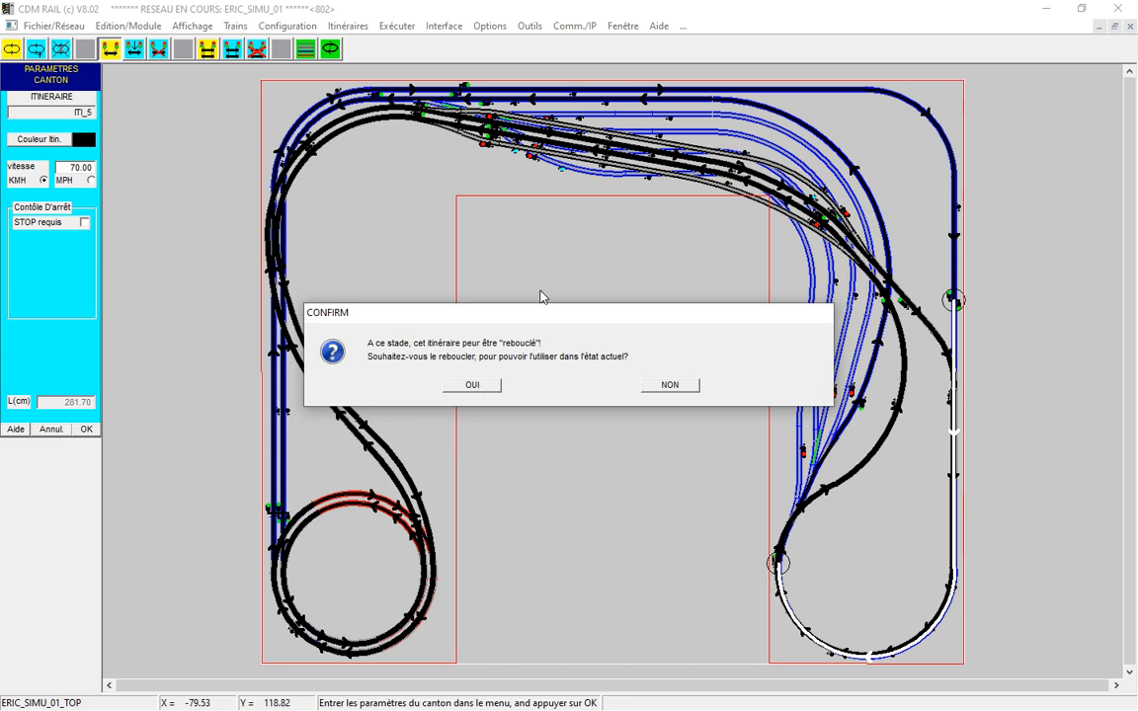
left_click(472, 385)
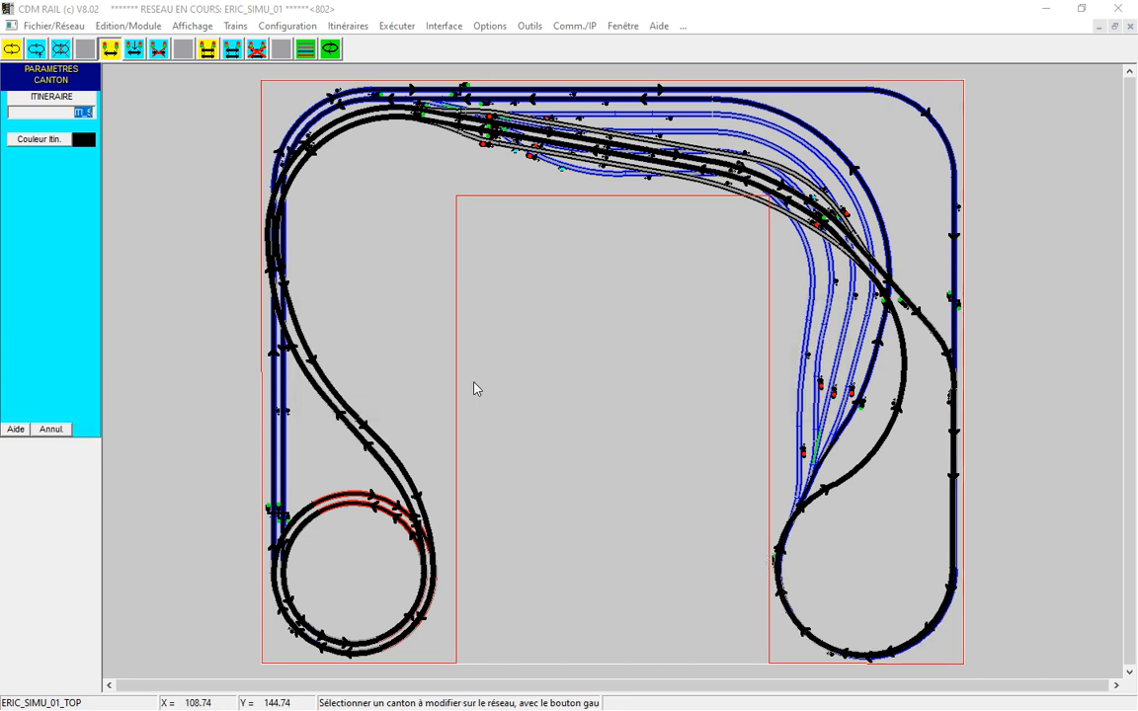